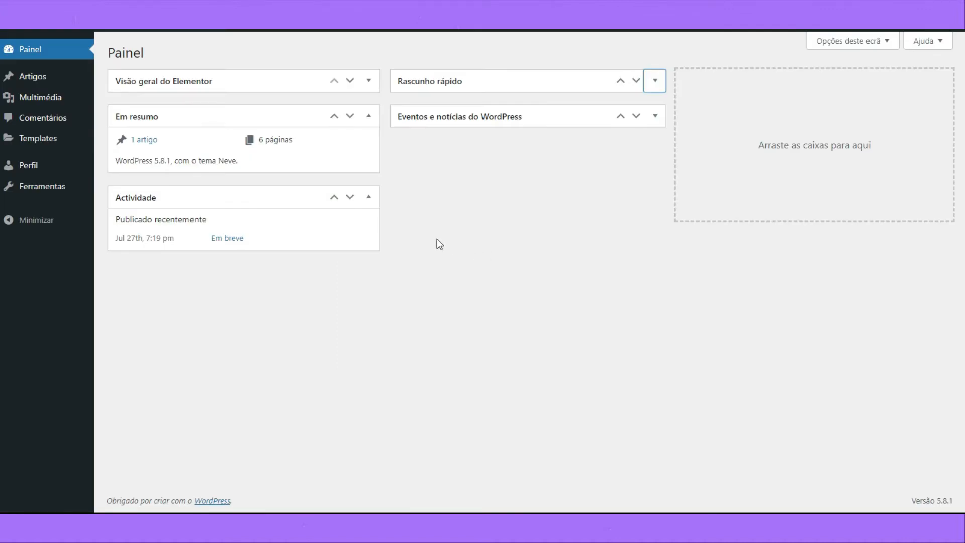
Open the list of all posts (Todos os artigos) and start a new post from there.
mouse_move(54, 81)
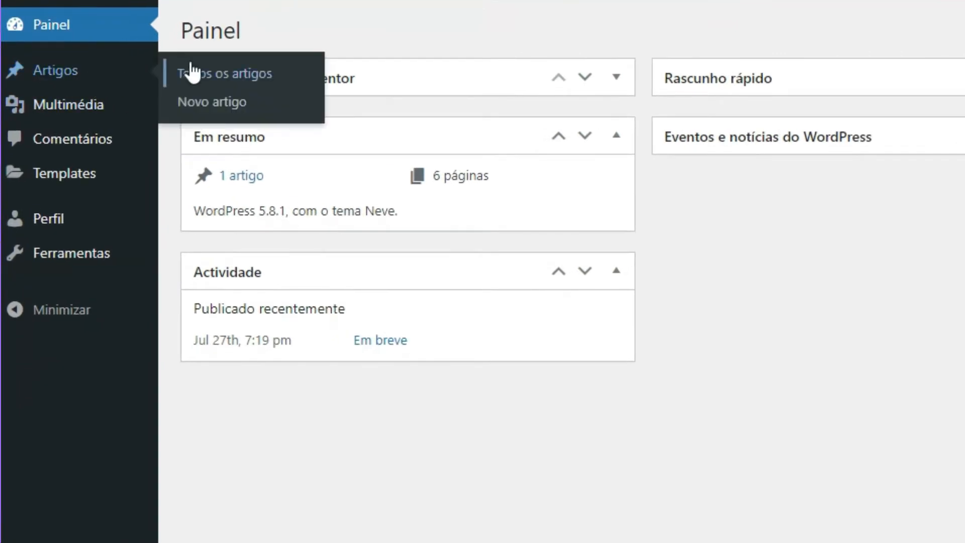
left_click(229, 75)
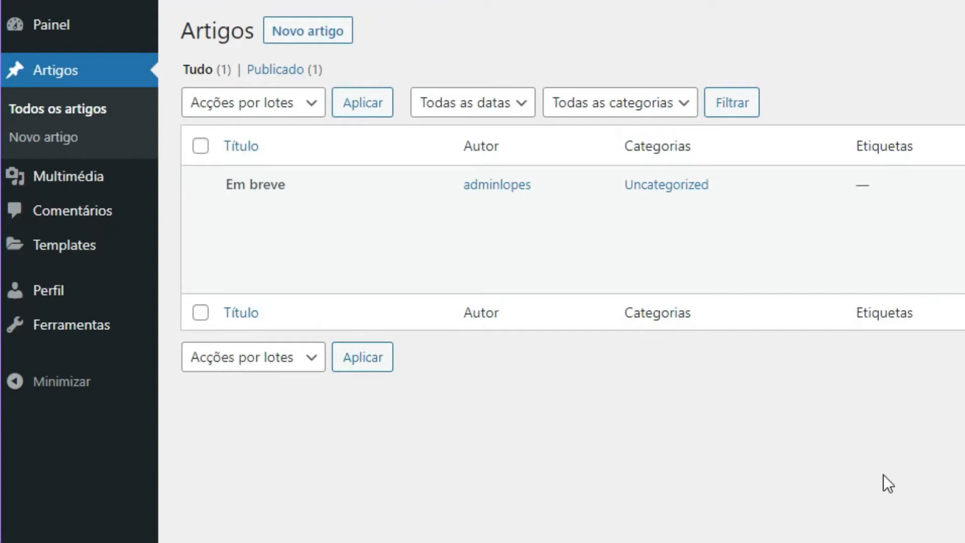
mouse_move(360, 235)
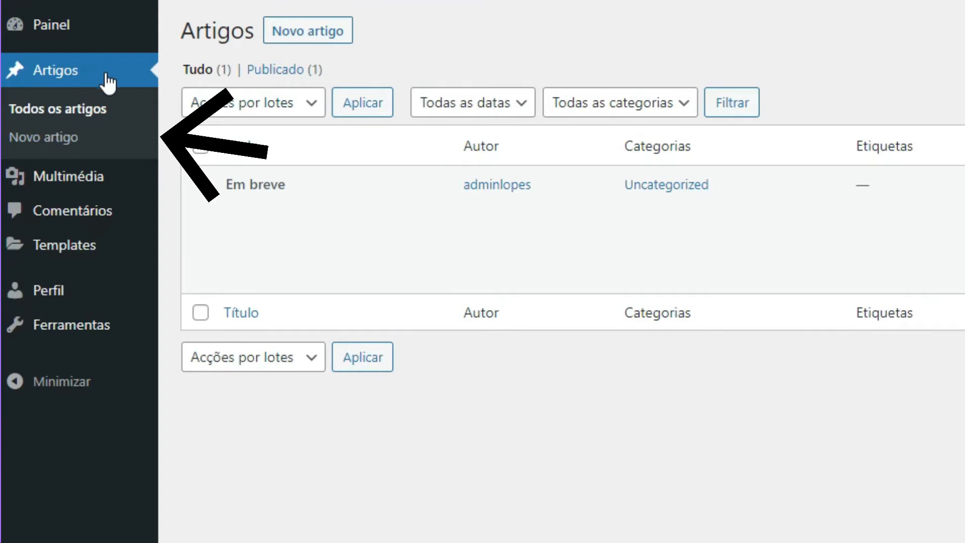
left_click(62, 142)
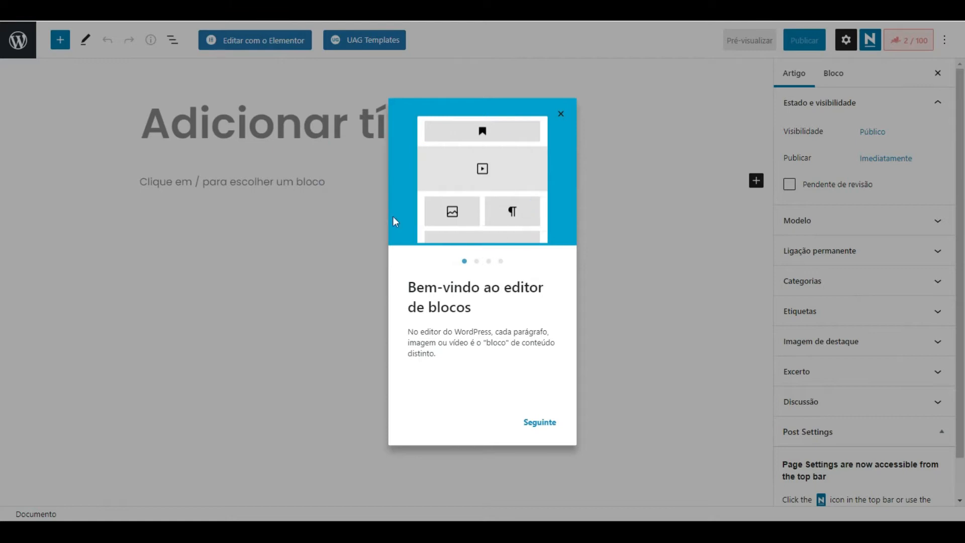
Go through the four pages of the block editor welcome guide and close it.
left_click(475, 265)
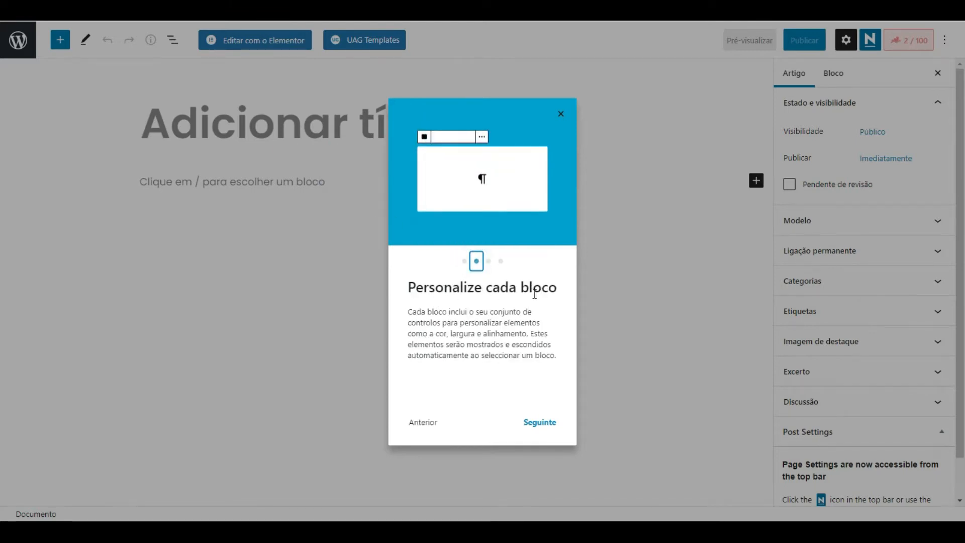
left_click(488, 261)
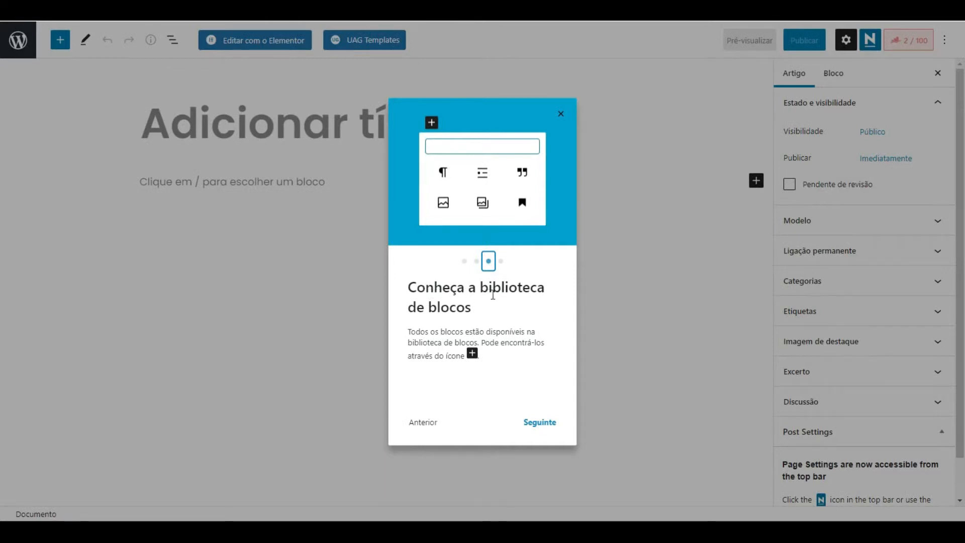
left_click(501, 261)
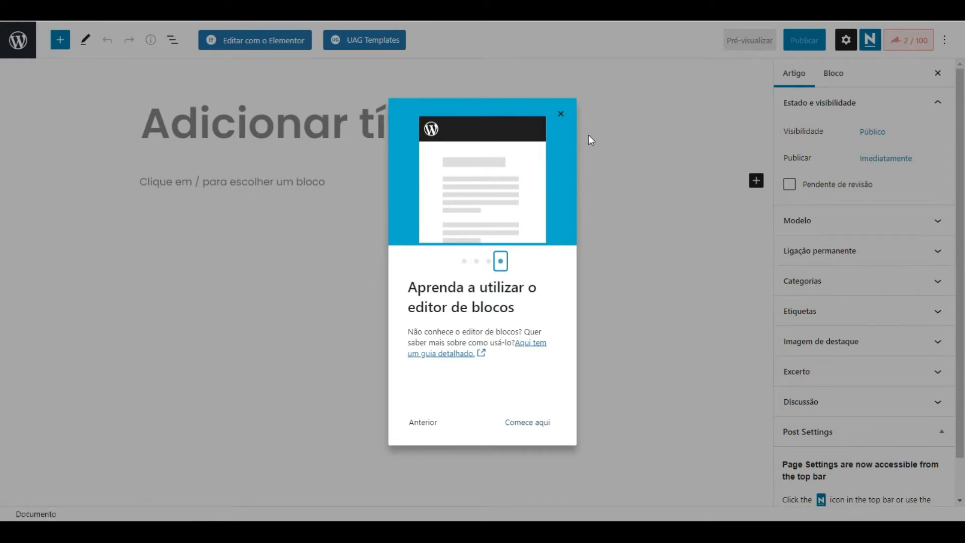
left_click(561, 116)
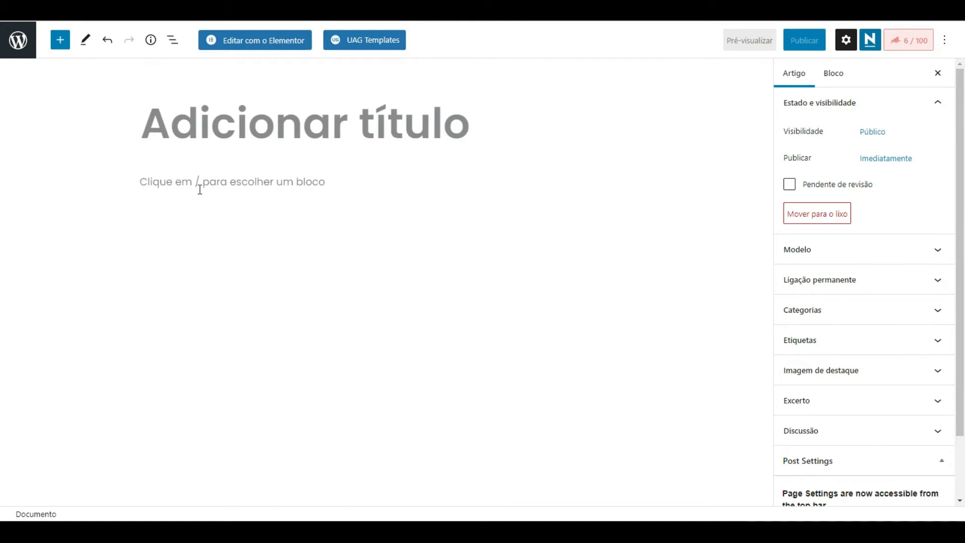
Enter "Teste do título" as the post title.
left_click(255, 120)
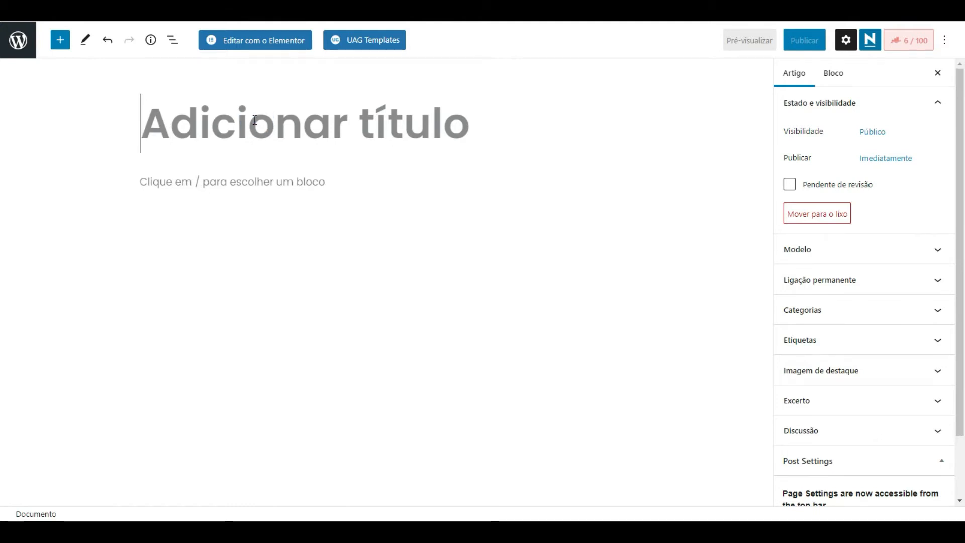
type("Teste do t")
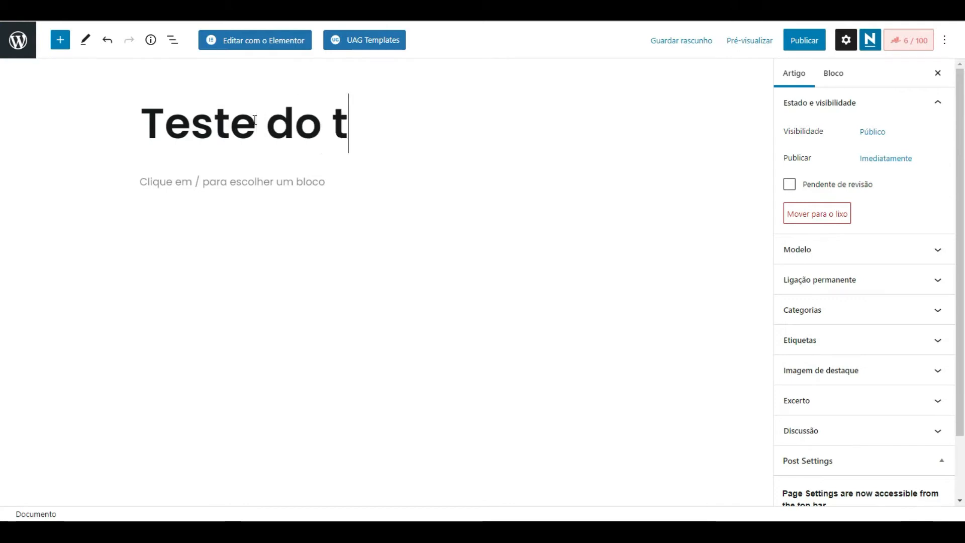
type("ítulo")
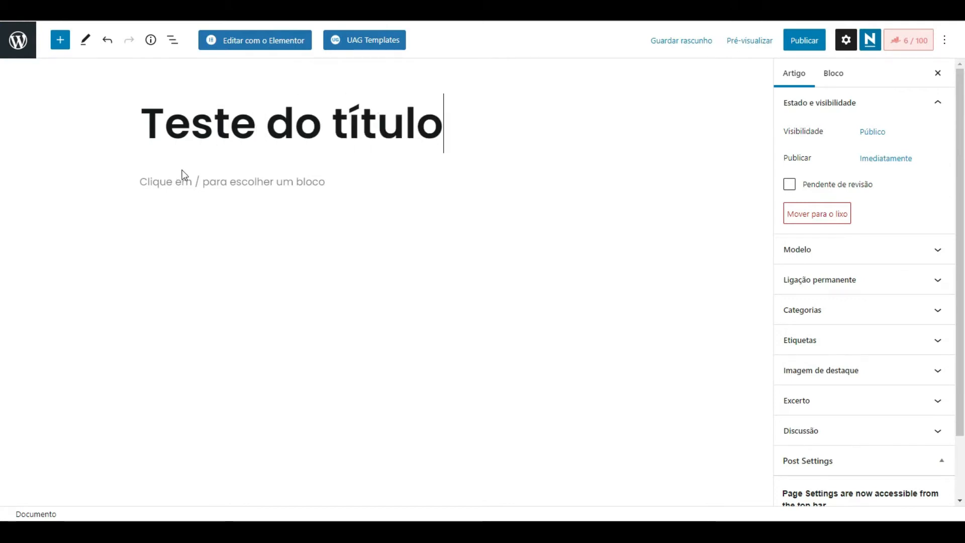
Write "Elementos do Site" in the first paragraph block below the title.
left_click(188, 181)
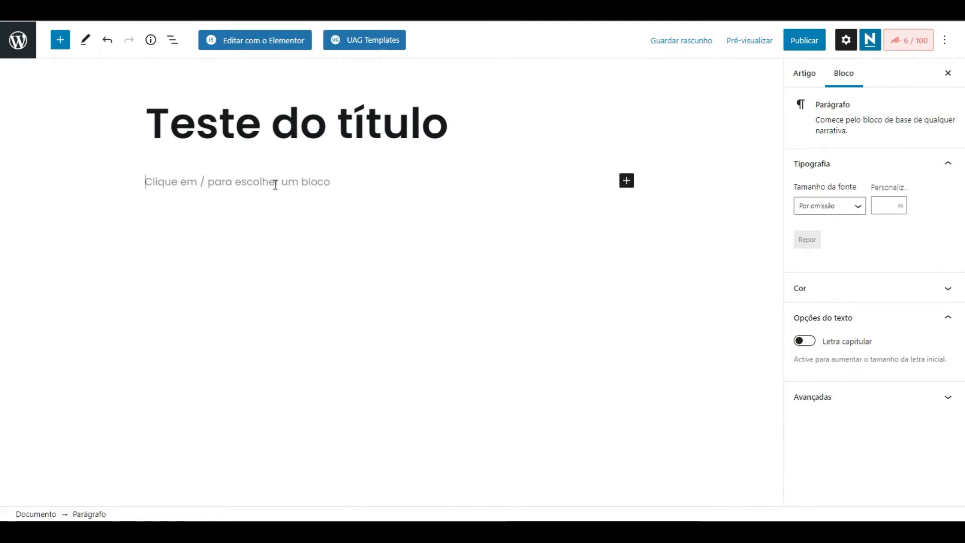
type("Ele")
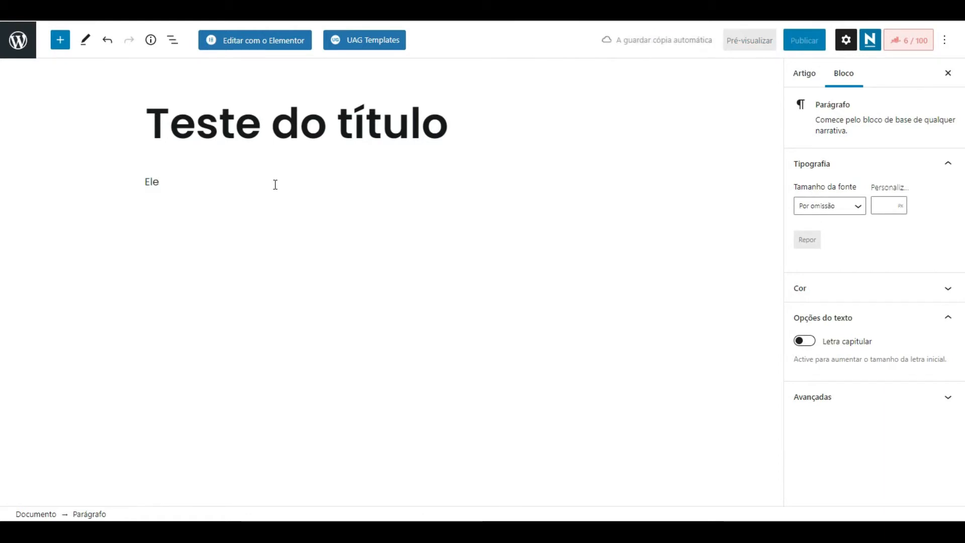
type("mentos do")
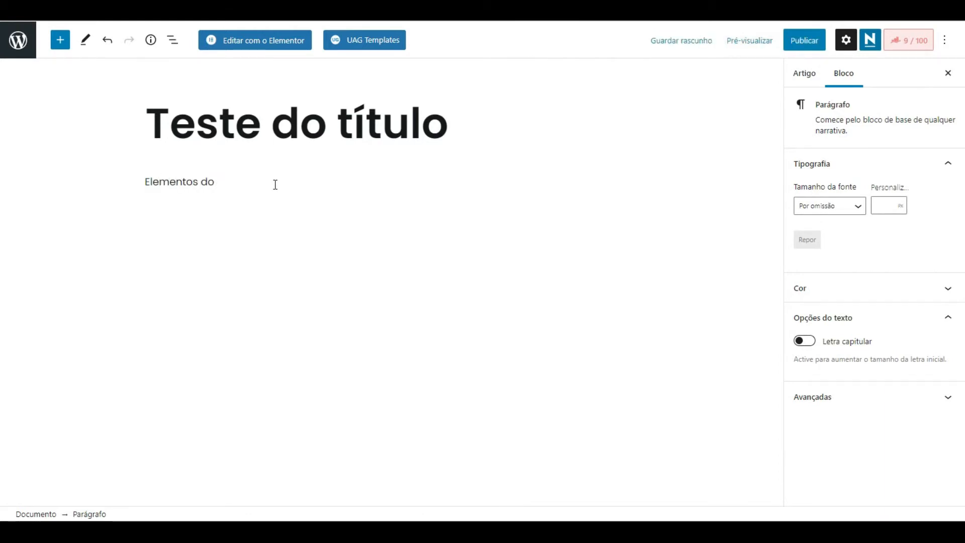
type(" Site")
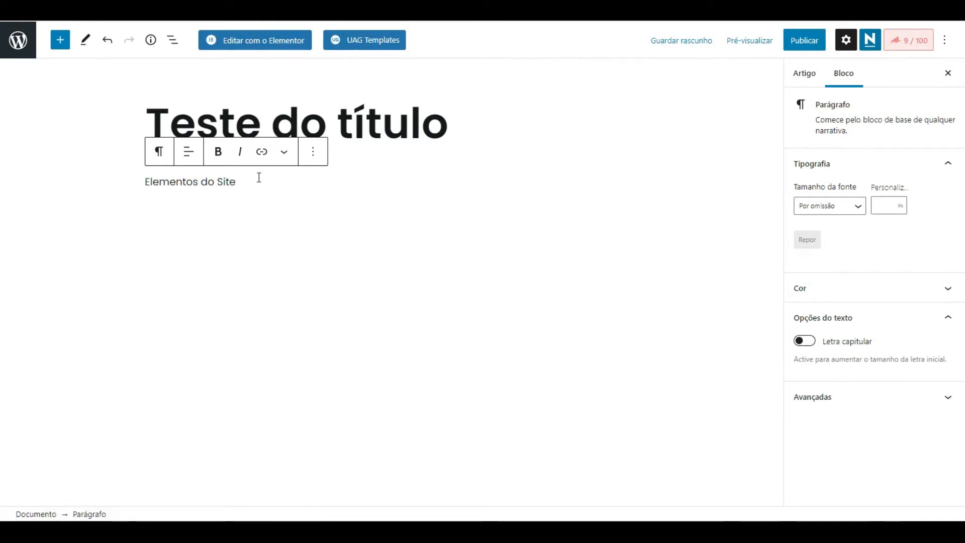
Add two more paragraph blocks reading "escrever algo....." and "Todos os itens.... asoso dsoa dso os ads o o".
key("Return")
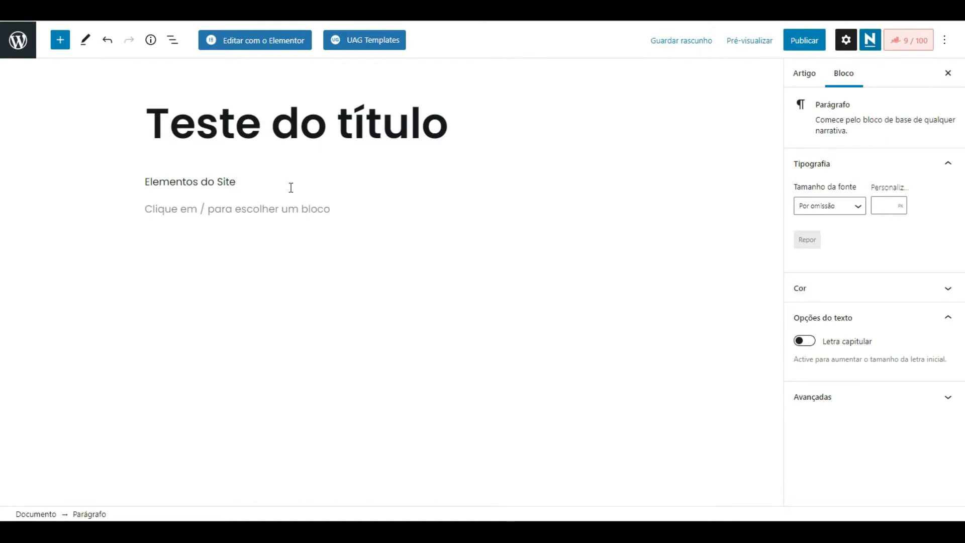
type("escrever algo.....")
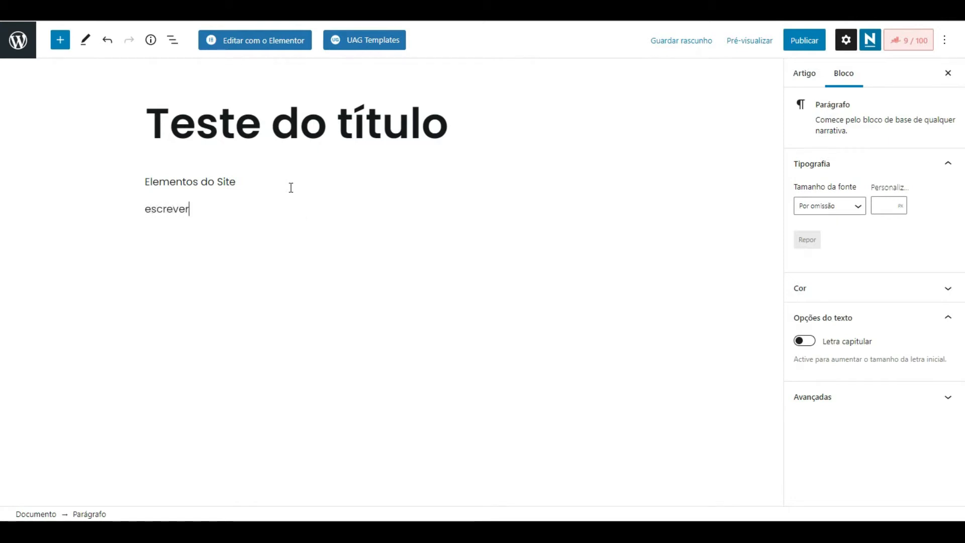
key("Return")
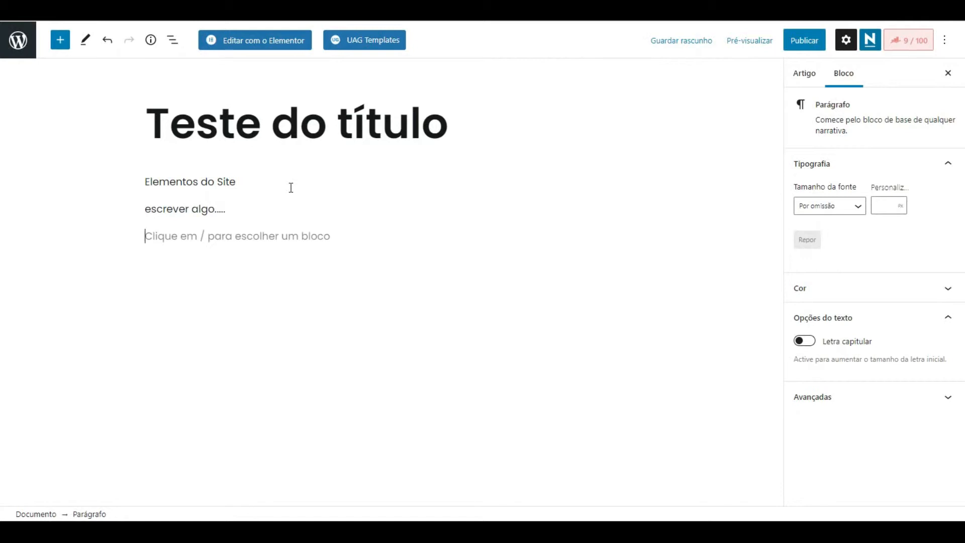
type("todos os itens")
key("Home")
key("Delete")
type("Todos os itens.... asoso dsoa dso os ads o")
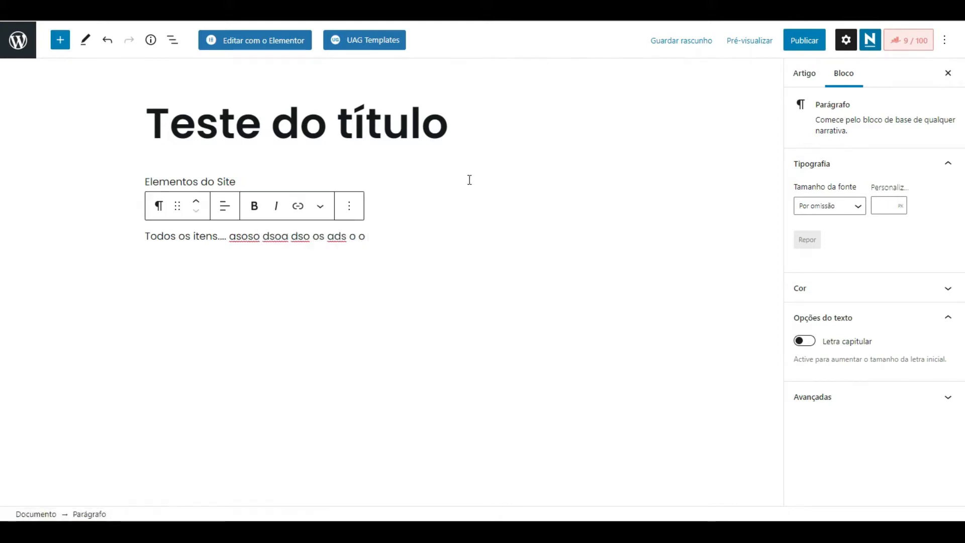
left_click(327, 184)
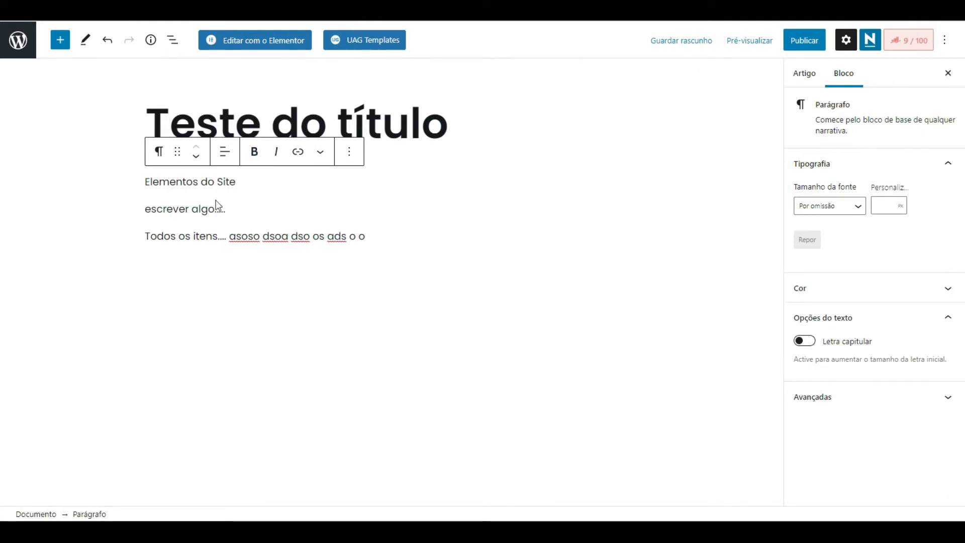
left_click(172, 237)
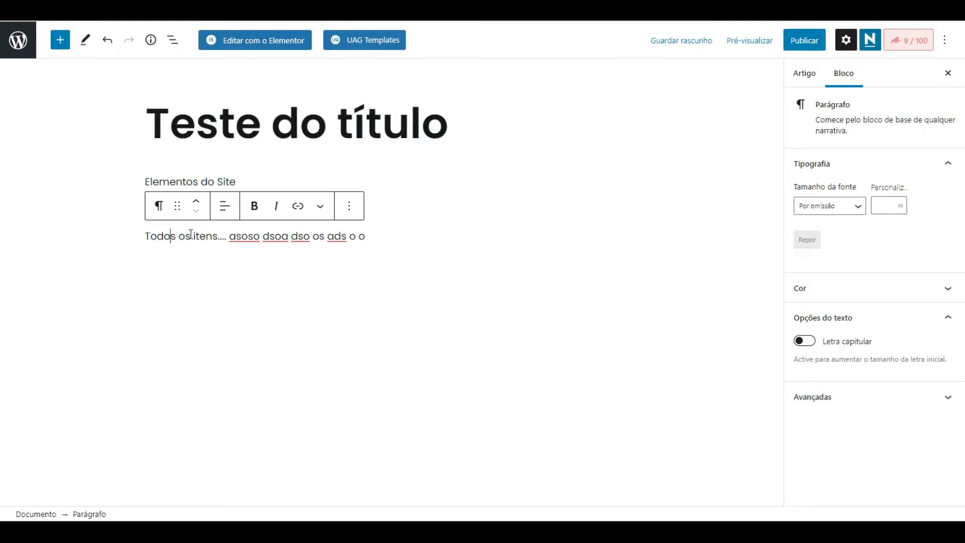
left_click(201, 184)
left_click(193, 208)
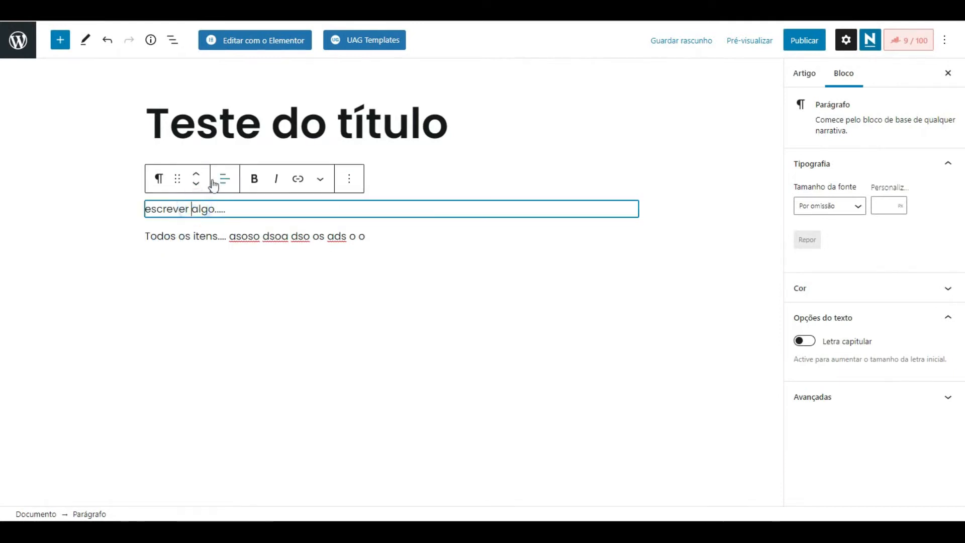
left_click(204, 232)
Transform the "Elementos do Site" paragraph into a heading block (Título).
left_click(197, 182)
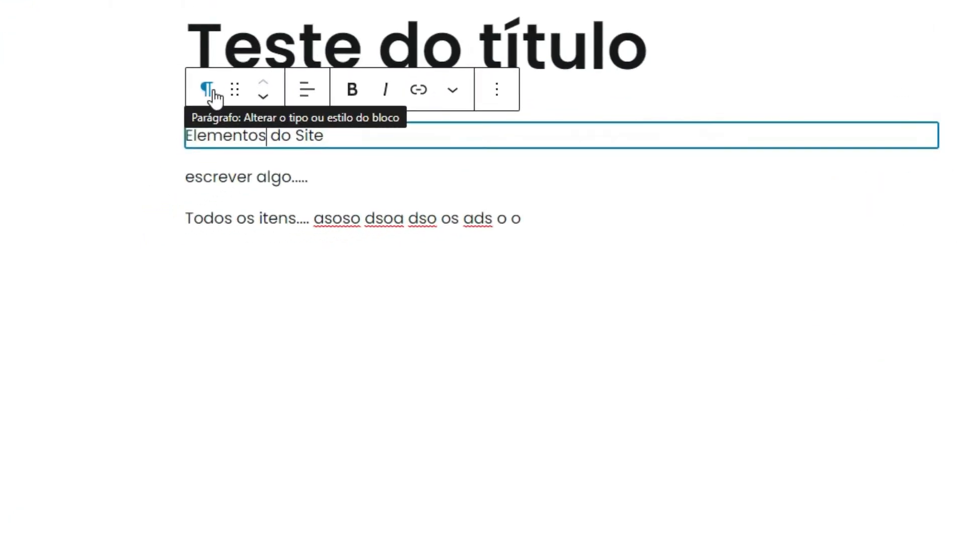
left_click(212, 96)
mouse_move(241, 183)
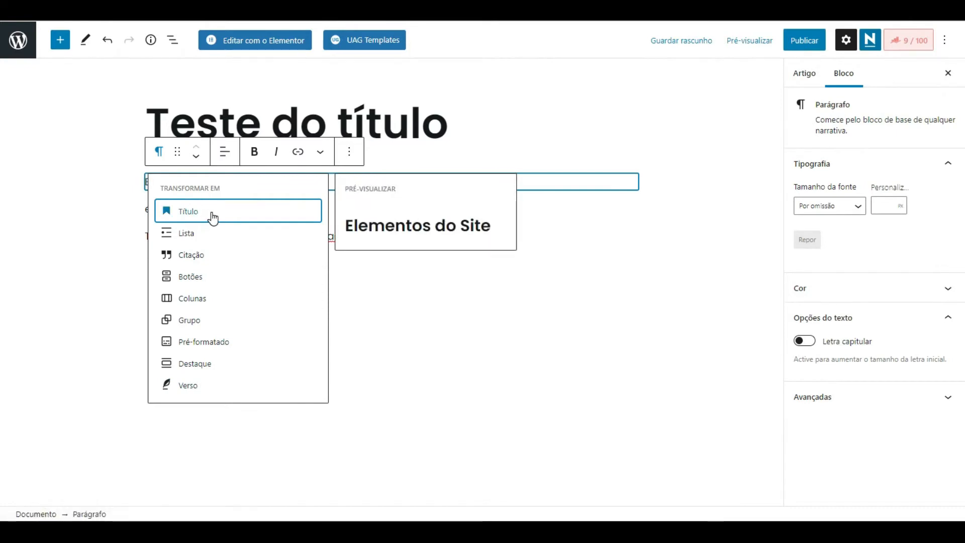
left_click(215, 217)
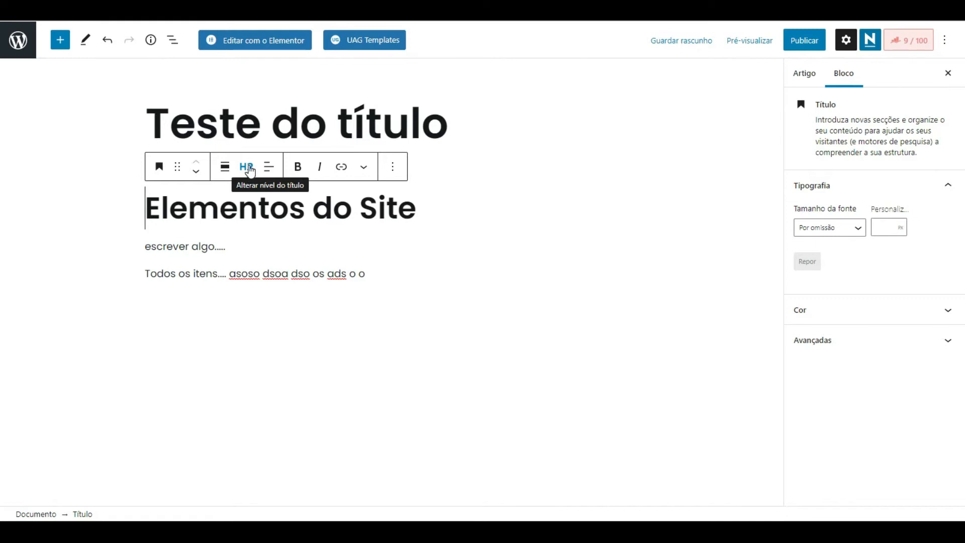
Compare the post title with the "Elementos do Site" heading and review the heading levels available for it.
left_click(235, 121)
left_click_drag(164, 124, 416, 124)
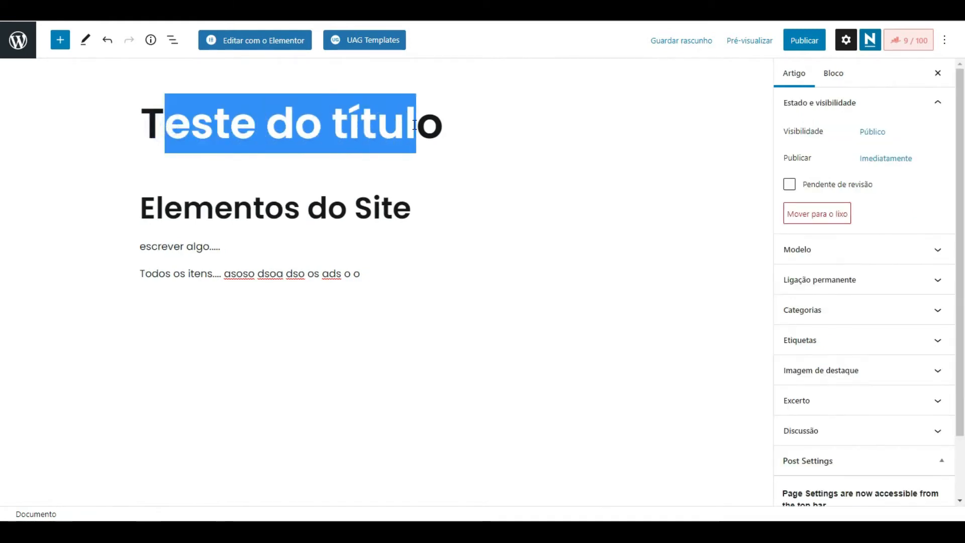
left_click(235, 206)
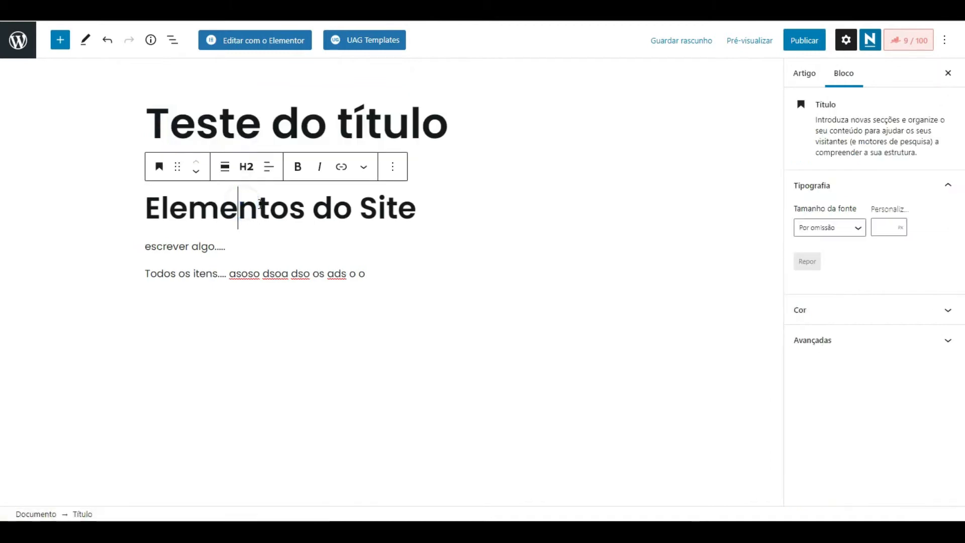
left_click(246, 166)
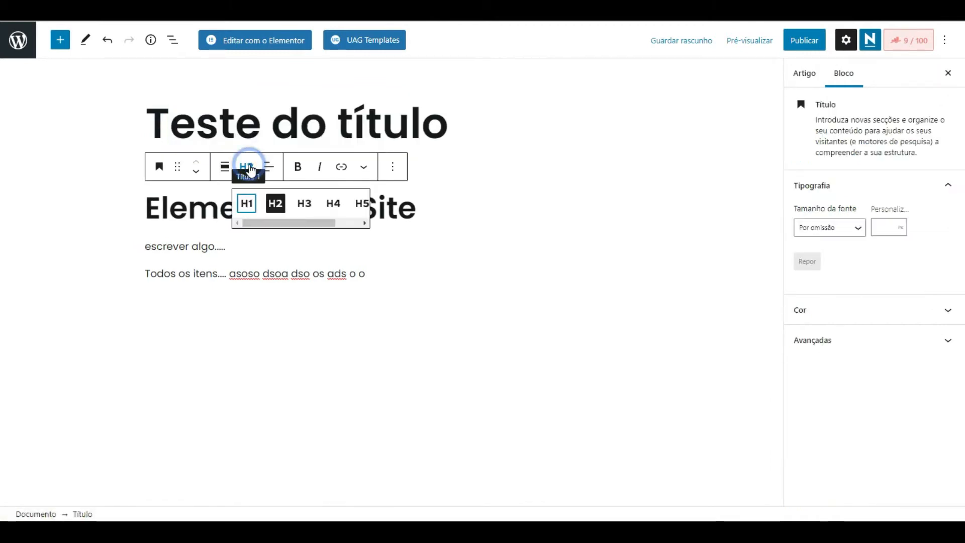
mouse_move(323, 224)
left_mouse_down()
mouse_move(361, 223)
mouse_move(317, 223)
left_mouse_up()
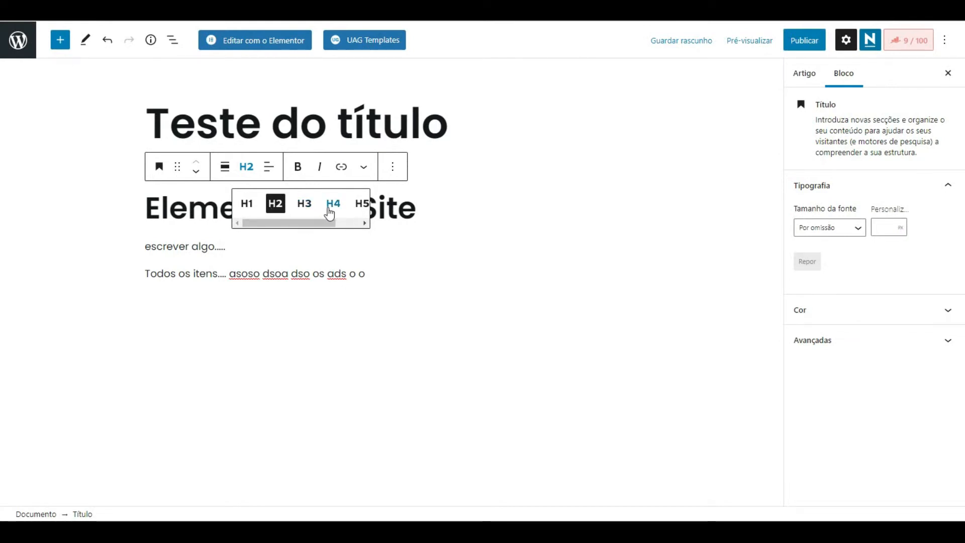
left_click_drag(311, 222, 276, 228)
left_click(387, 206)
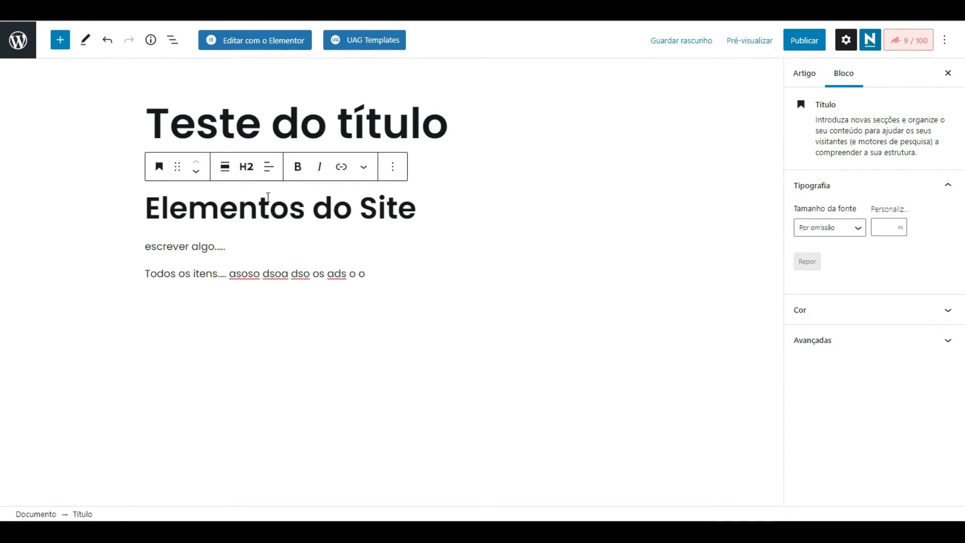
Apply bold to the whole "Elementos do Site" heading text and remove it again.
left_click(219, 208)
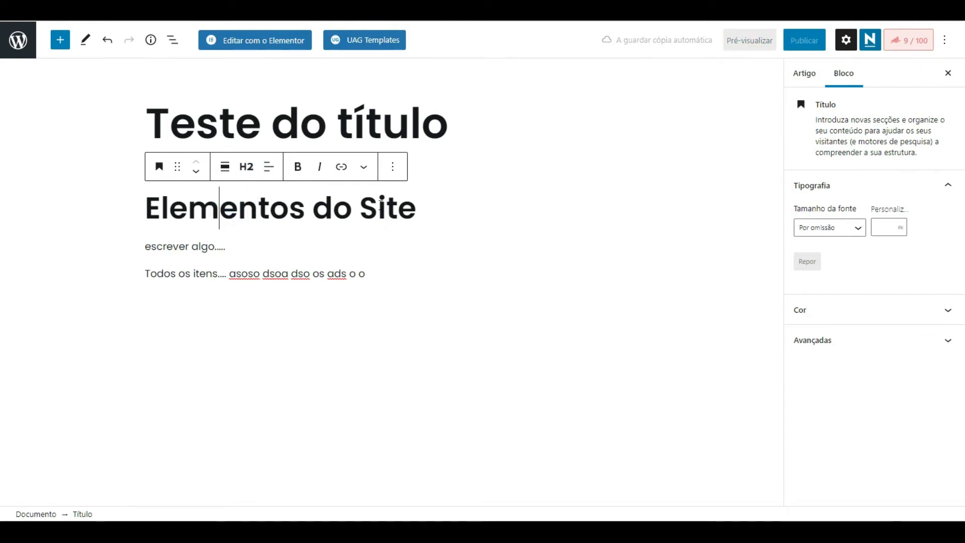
left_click_drag(419, 207, 146, 217)
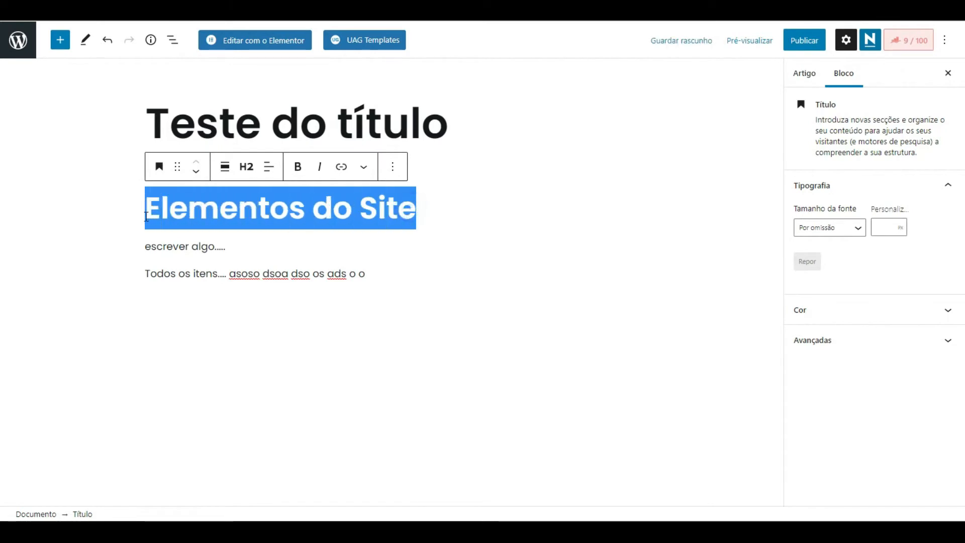
left_click(297, 167)
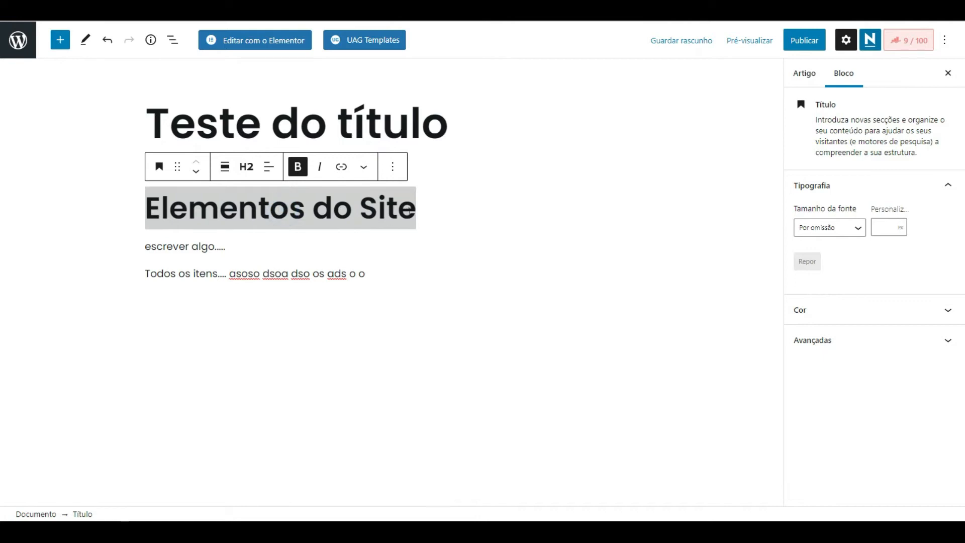
left_click_drag(416, 210, 149, 214)
left_click(298, 166)
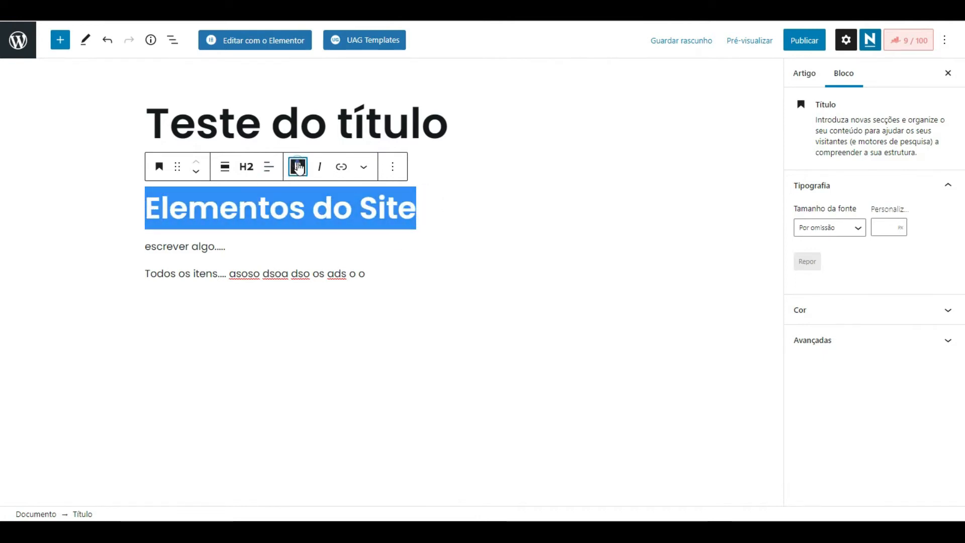
left_click(303, 241)
left_click(407, 210)
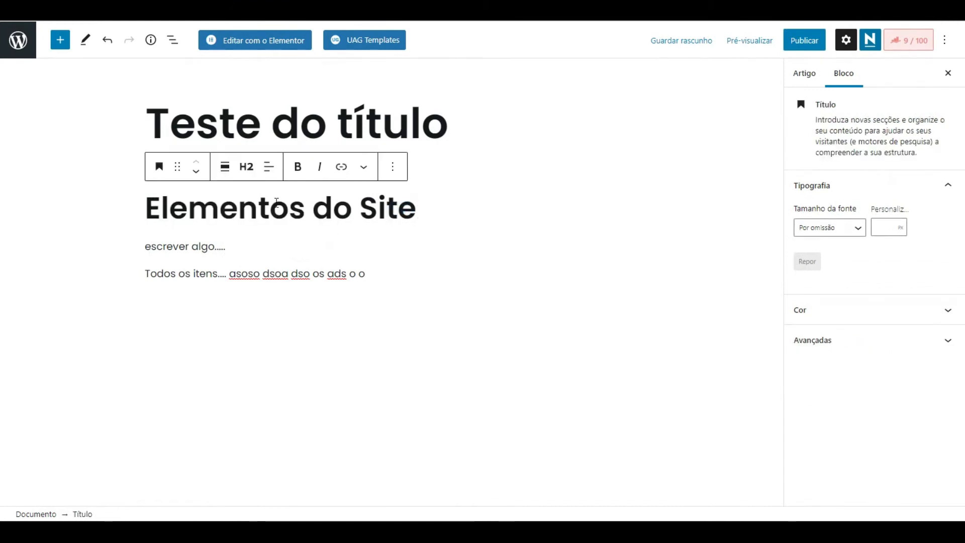
Apply italic to the whole "Elementos do Site" heading text and remove it again.
left_click_drag(418, 206, 140, 219)
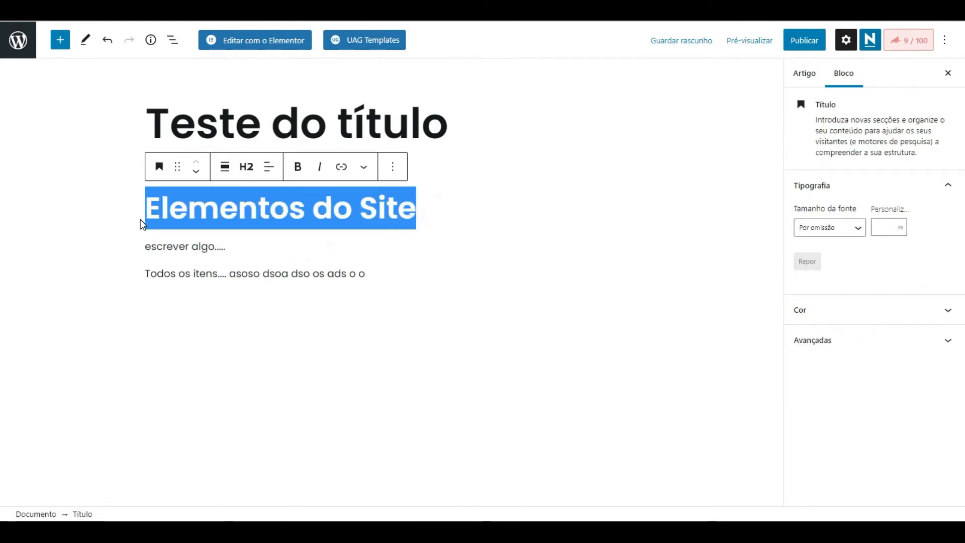
left_click(320, 169)
left_click(433, 210)
left_click_drag(421, 206, 146, 207)
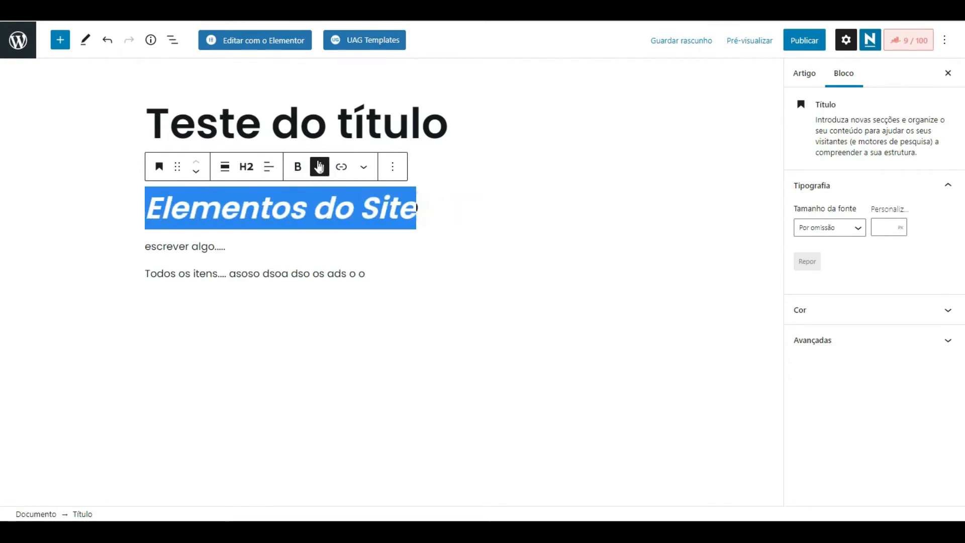
left_click(319, 167)
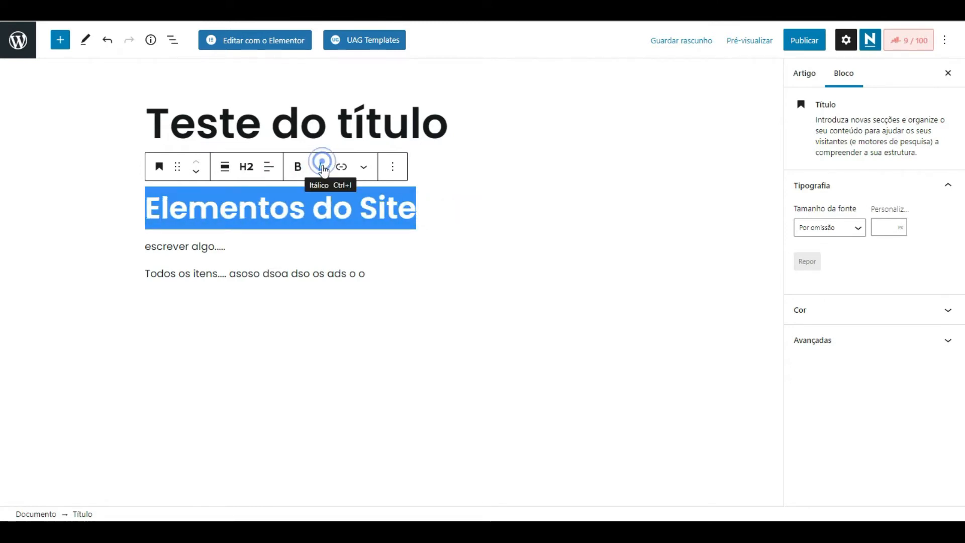
Try centre alignment on the "Elementos do Site" heading and settle on aligning its text to the right.
left_click(270, 168)
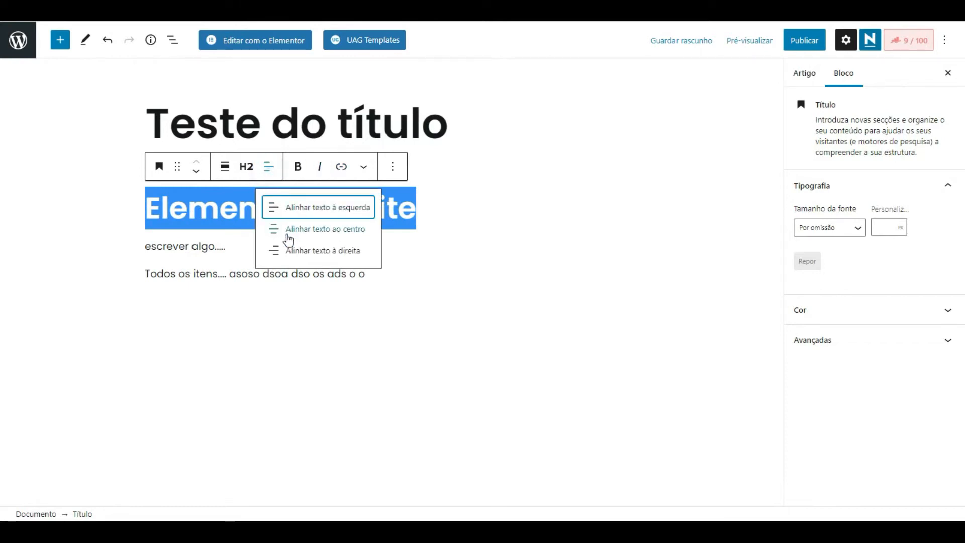
left_click(310, 232)
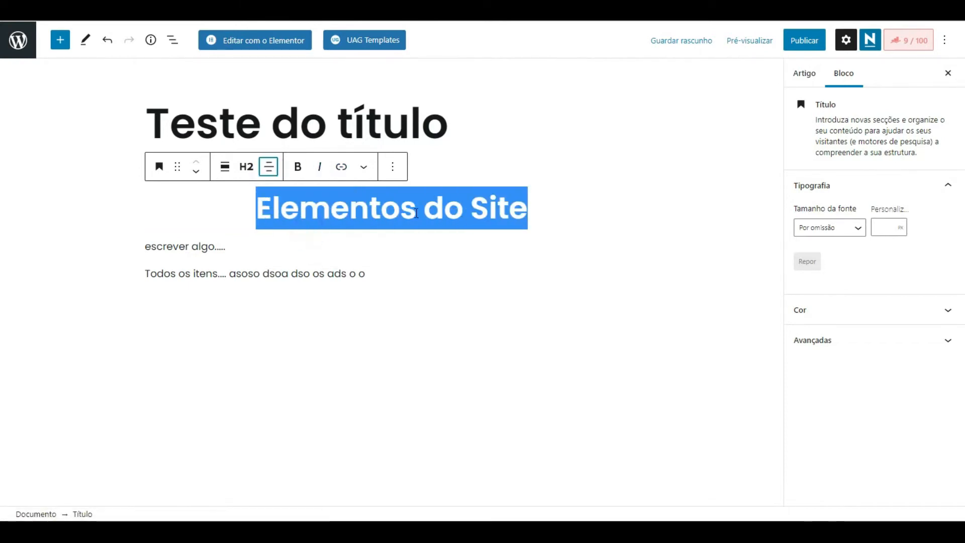
left_click(270, 168)
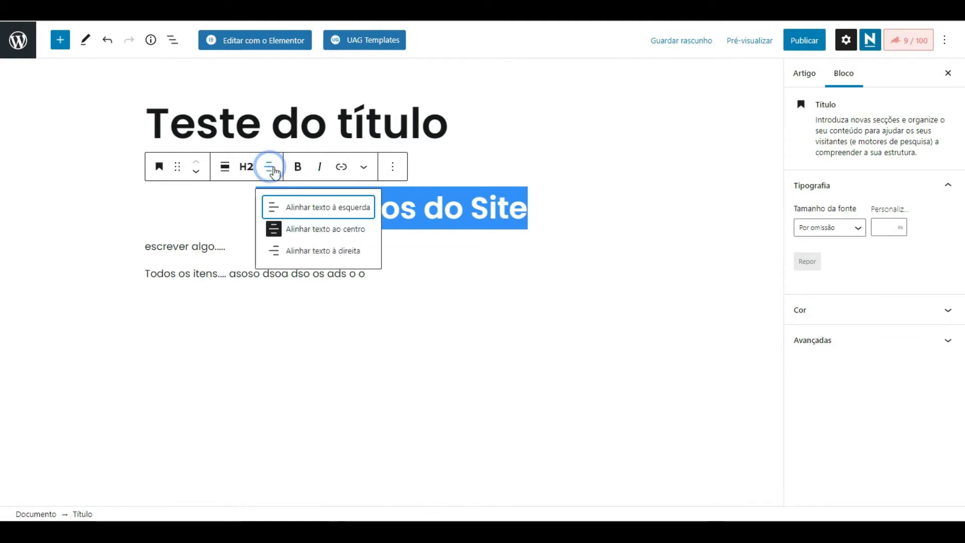
left_click(330, 252)
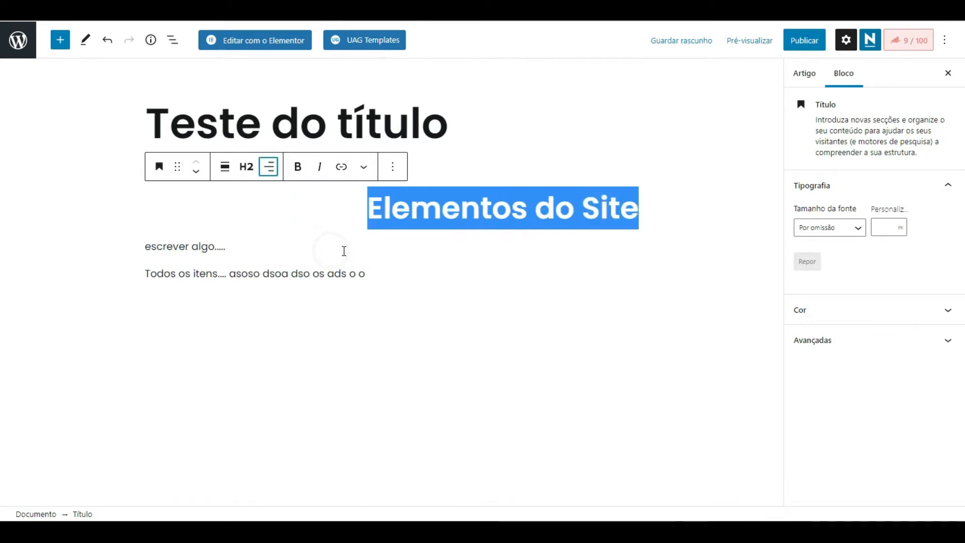
Open the link options for the whole "Elementos do Site" heading text and switch "Open in new tab" on and off again.
left_click(270, 169)
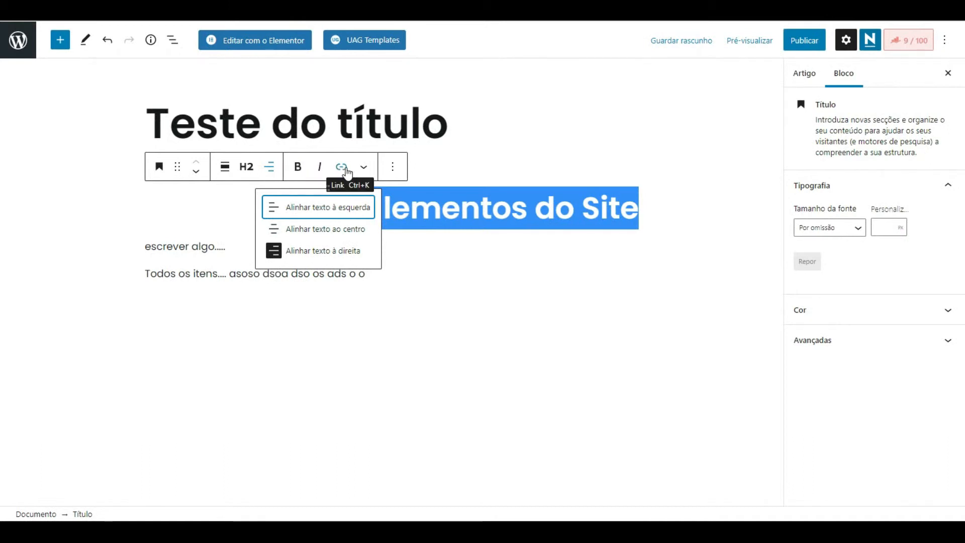
left_click(432, 206)
left_click_drag(360, 204, 639, 207)
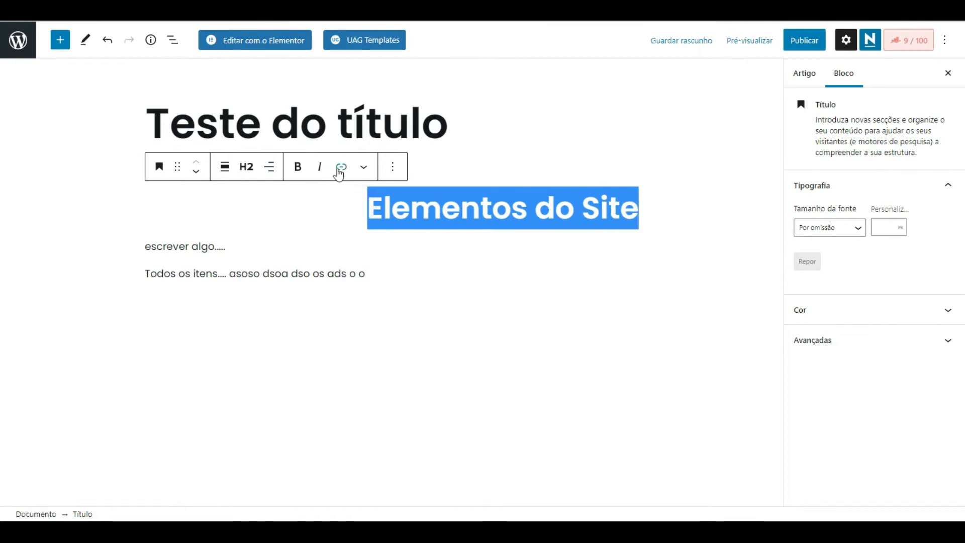
left_click(360, 207)
left_click_drag(360, 207, 639, 207)
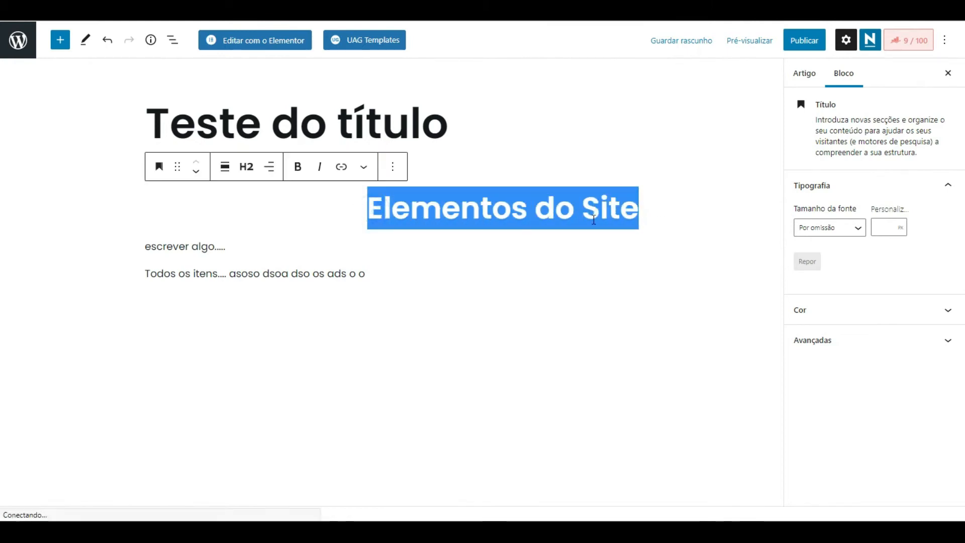
left_click(341, 168)
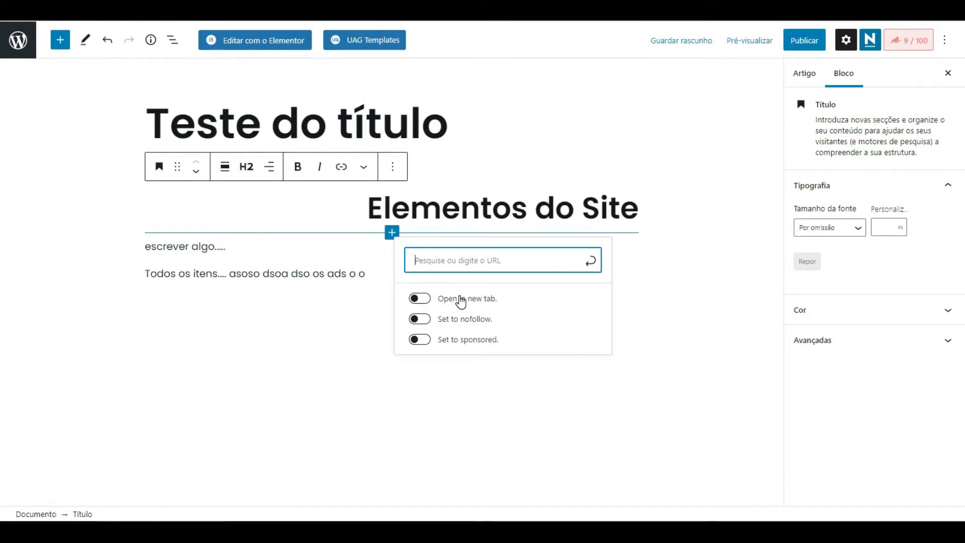
left_click(426, 301)
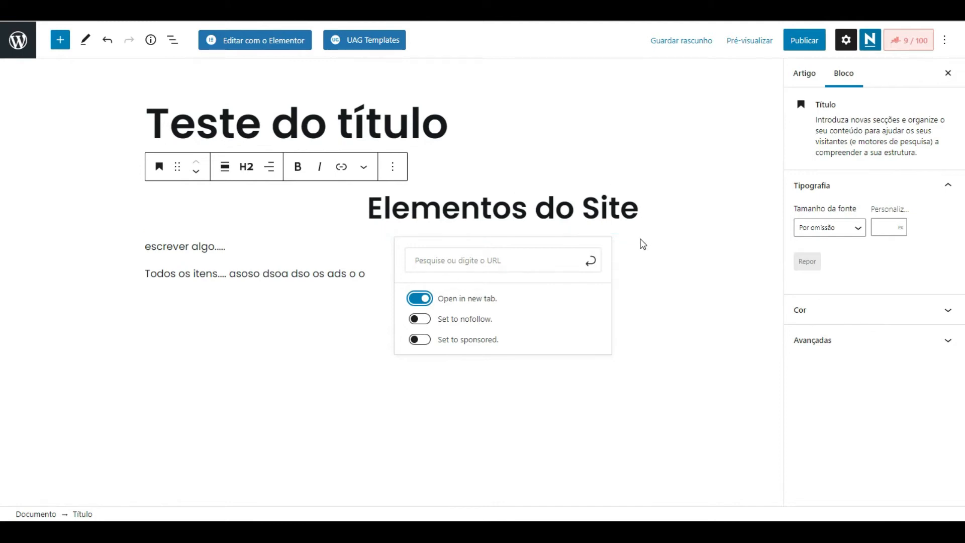
left_click(420, 300)
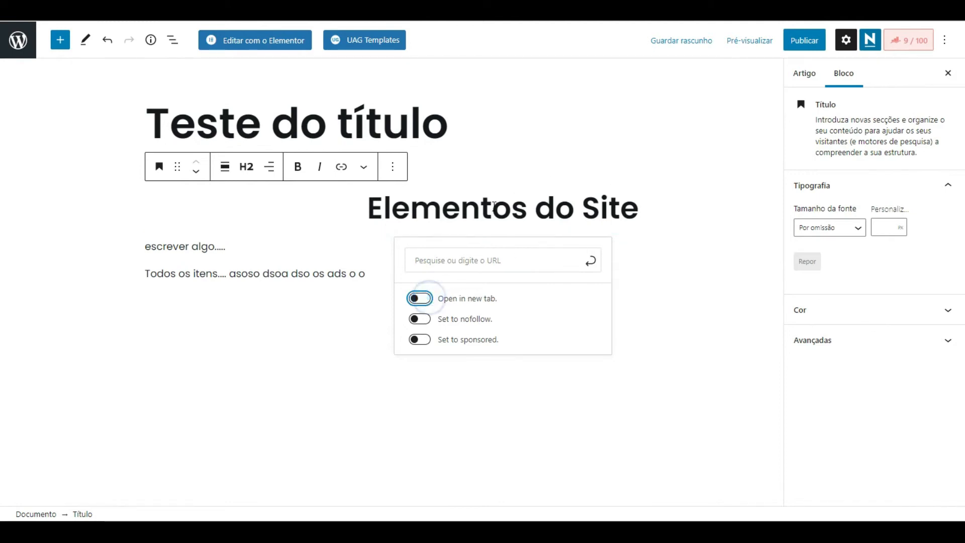
Review the additional inline formatting options and the text colour palette for the "Elementos do Site" heading.
left_click(365, 168)
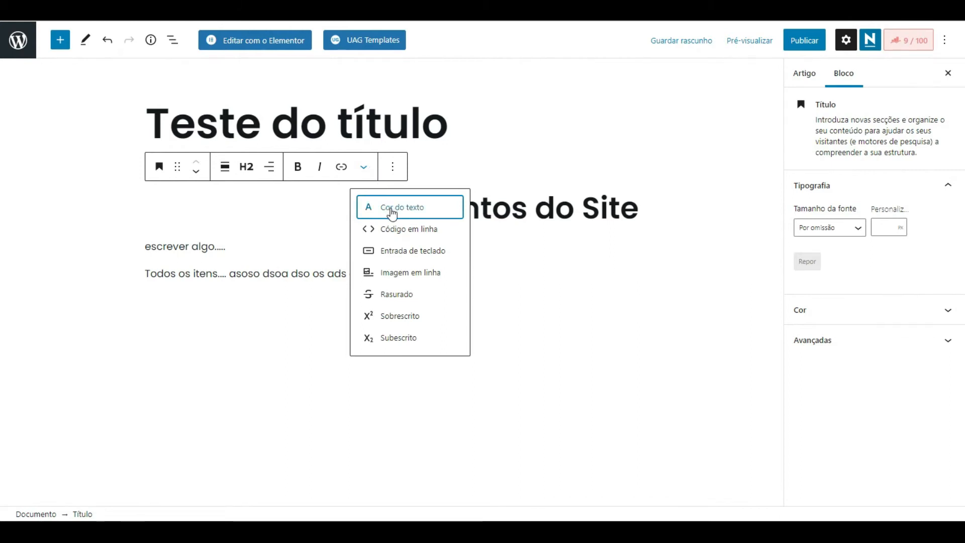
left_click(412, 212)
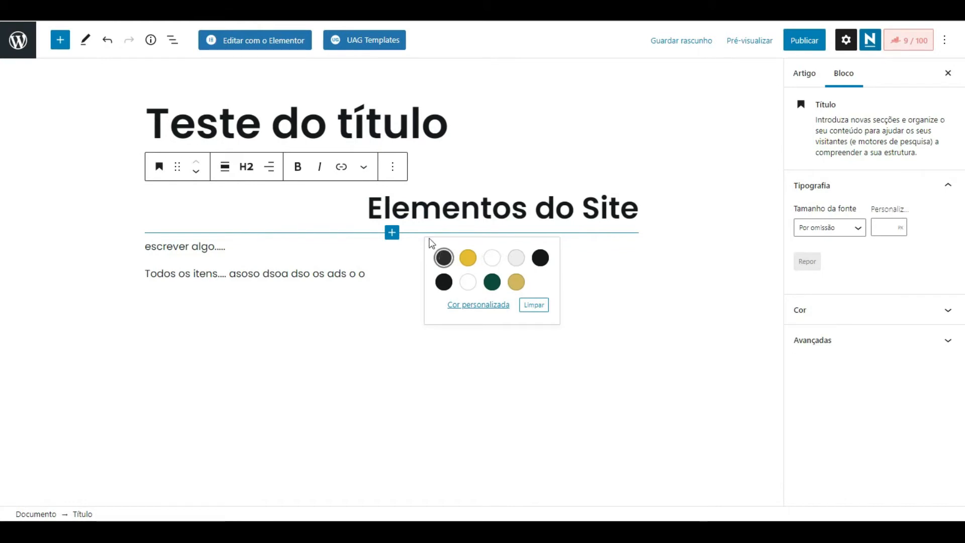
left_click(366, 168)
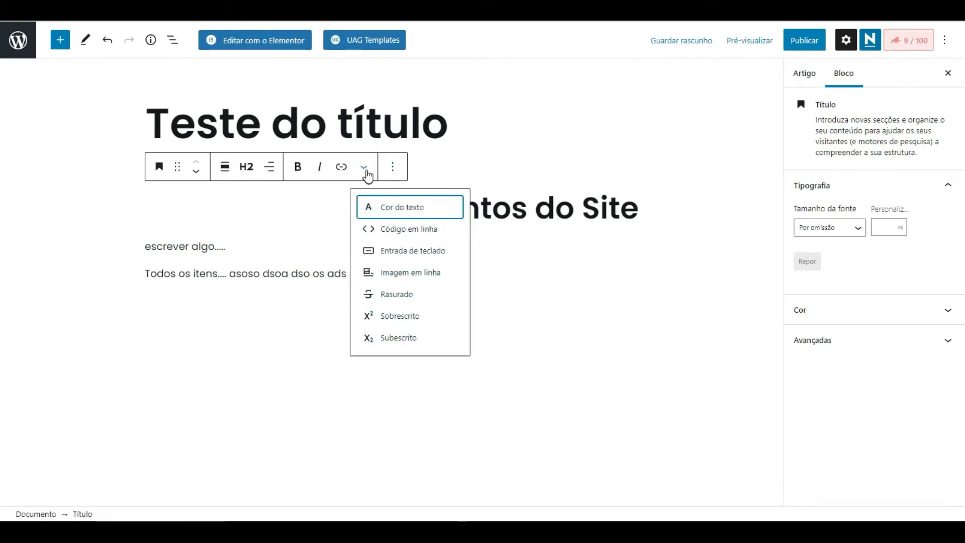
left_click(392, 207)
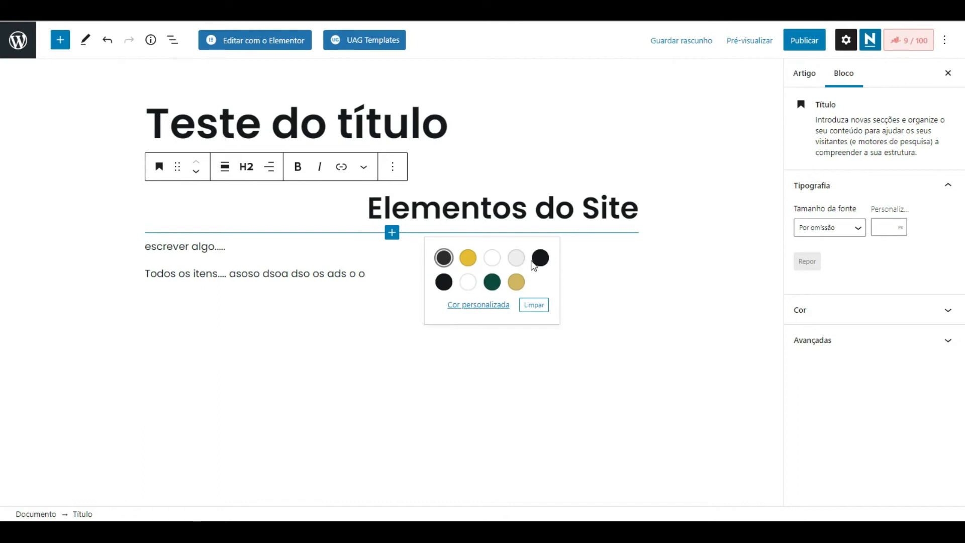
left_click(437, 198)
Select the heading text, view the post settings (Artigo) and return to the heading's block settings.
left_click_drag(367, 206, 637, 203)
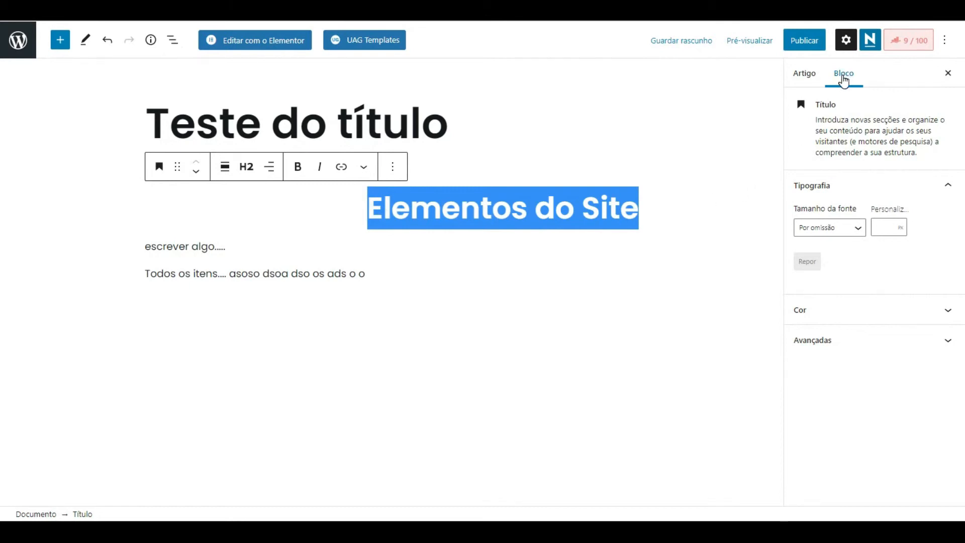
left_click(804, 76)
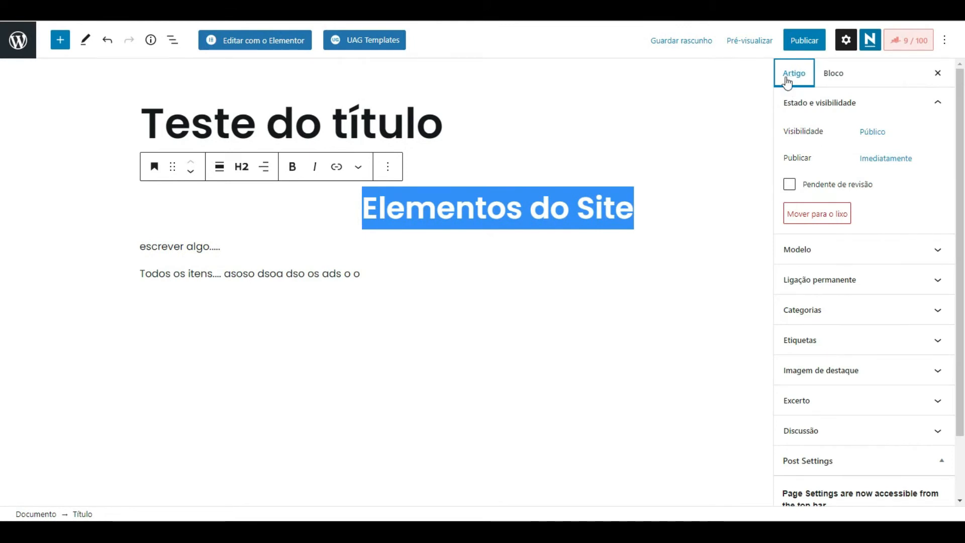
left_click(834, 73)
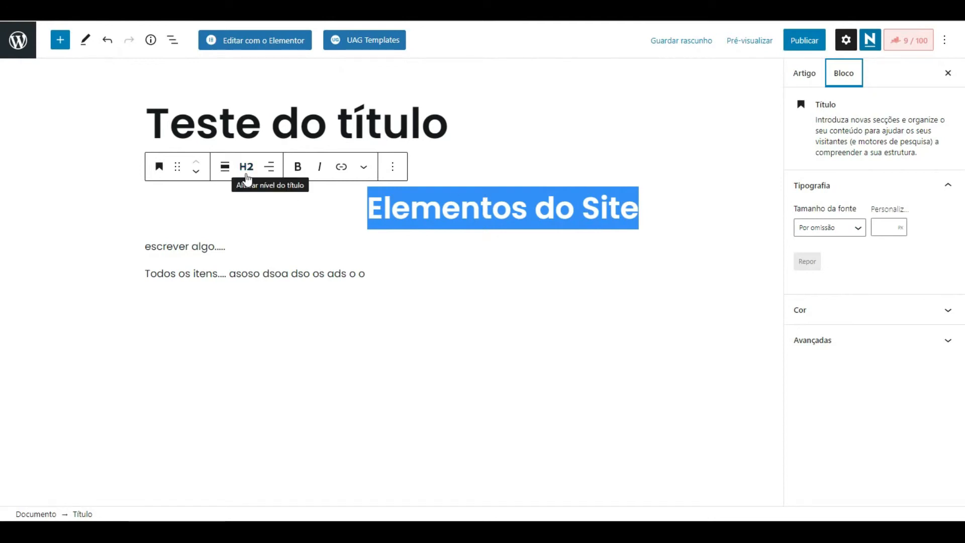
Set the "Elementos do Site" heading's text colour to dark green and its background colour to yellow from the palette.
left_click(882, 308)
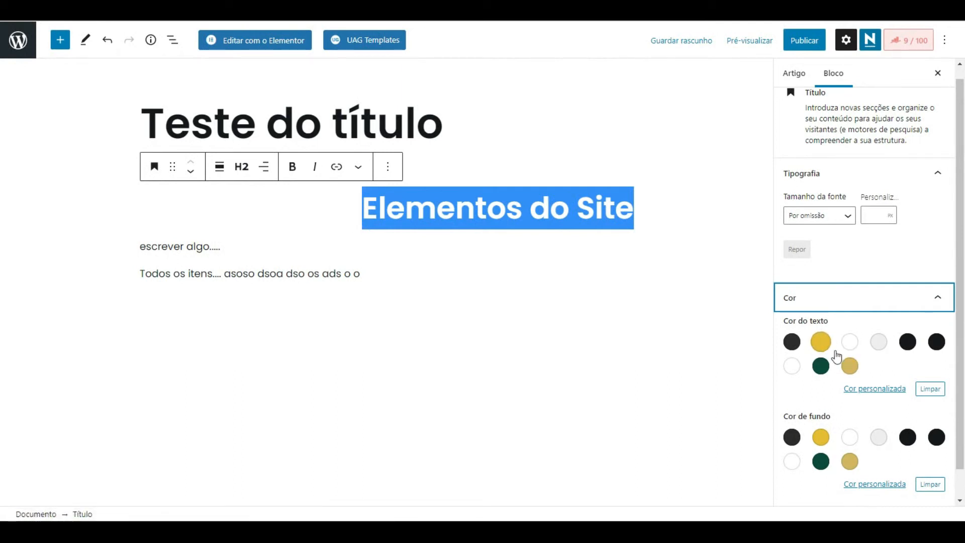
left_click(821, 366)
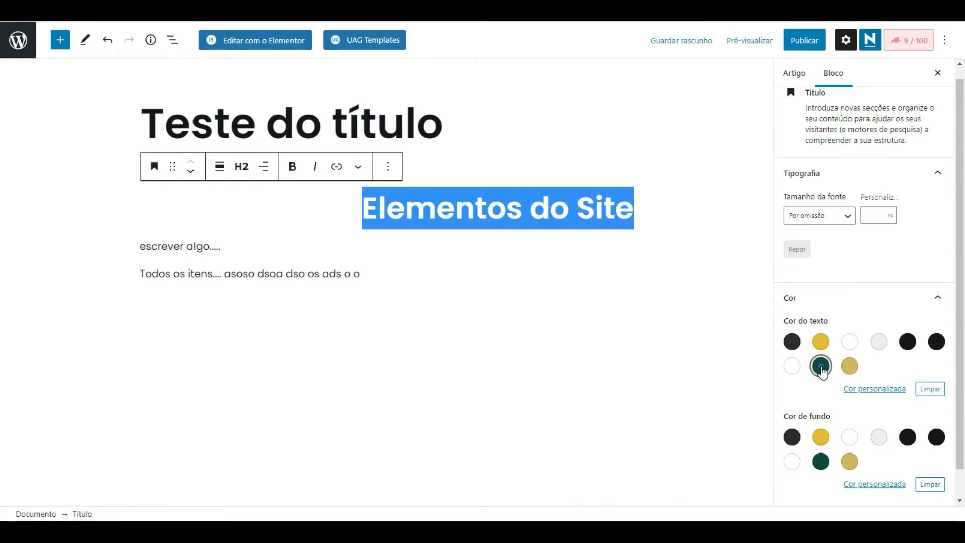
scroll(825, 352, "down", 1)
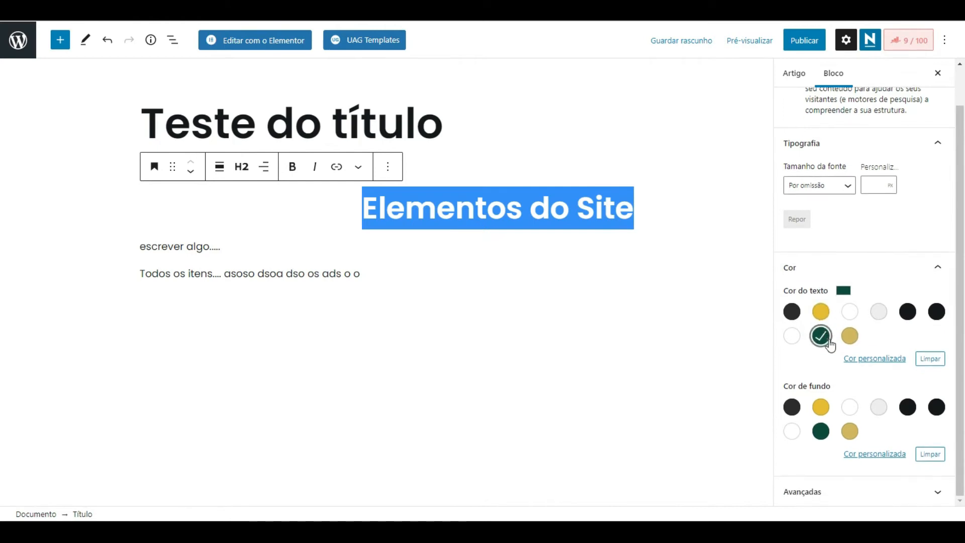
left_click(821, 407)
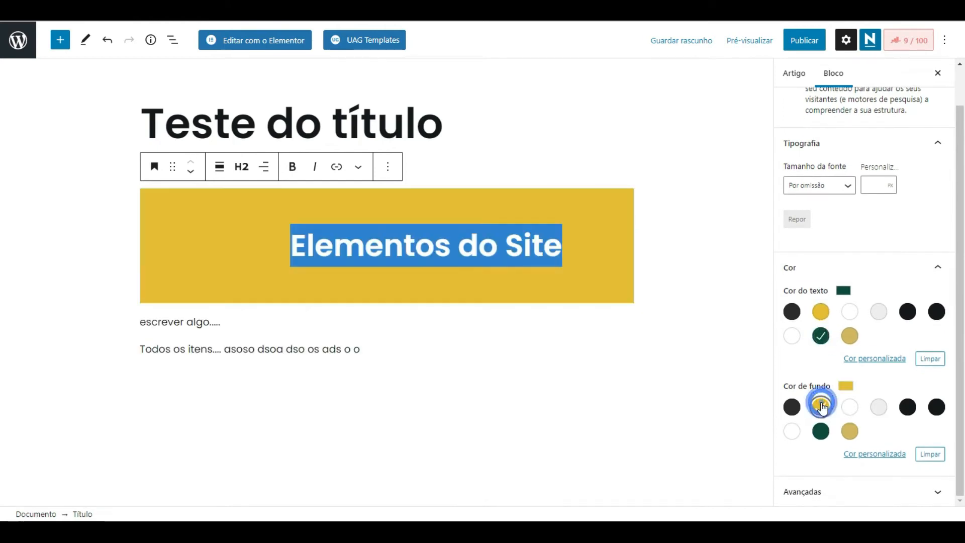
left_click(503, 307)
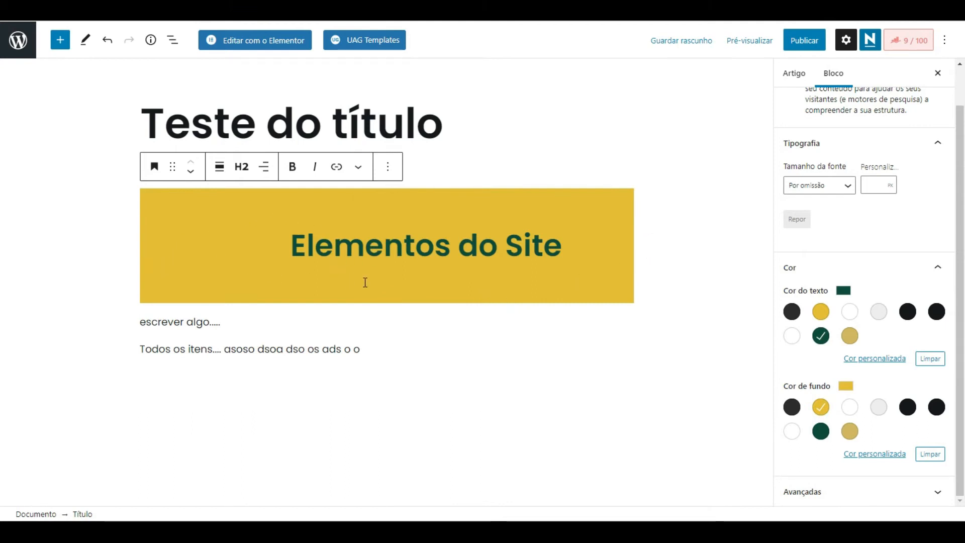
left_click(308, 322)
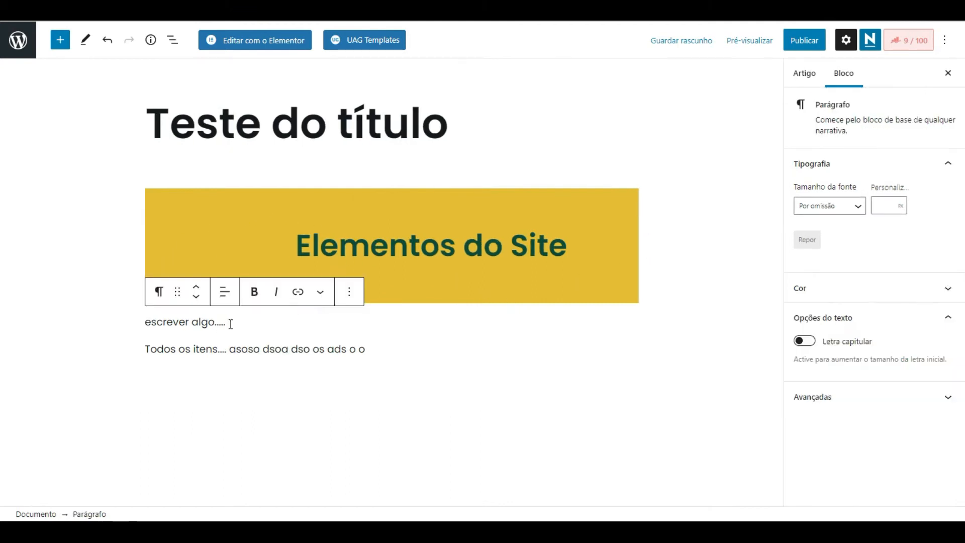
left_click_drag(240, 323, 125, 323)
left_click(324, 323)
left_click(379, 347)
left_click_drag(384, 347, 134, 354)
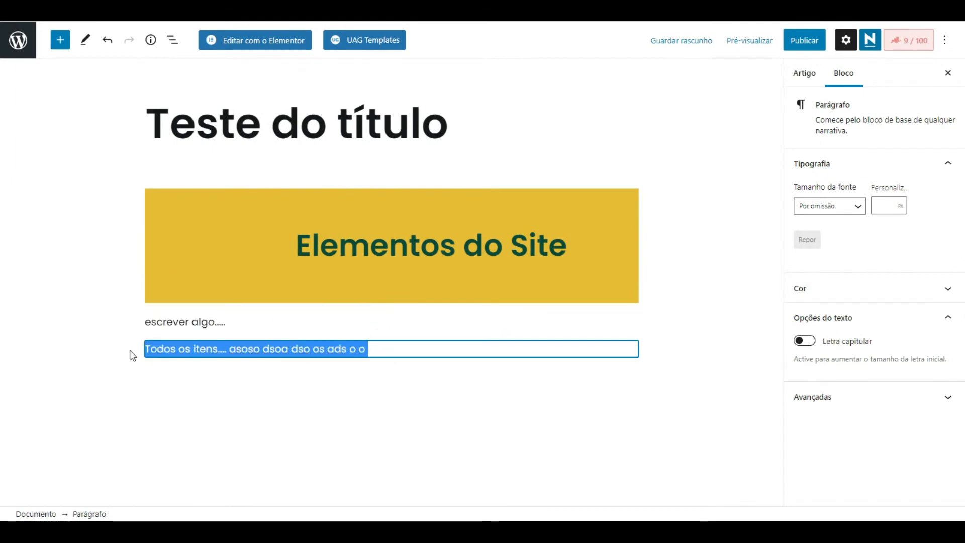
left_click(410, 319)
left_click(281, 325)
left_click(383, 352)
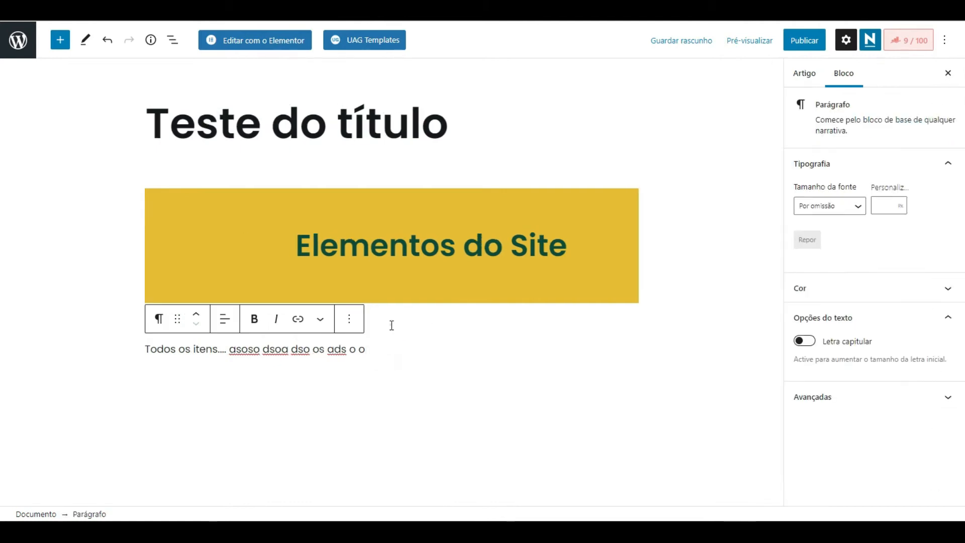
Transform the "escrever algo....." paragraph into a list block (Lista) and convert it to an ordered list.
left_click(382, 325)
left_click(158, 292)
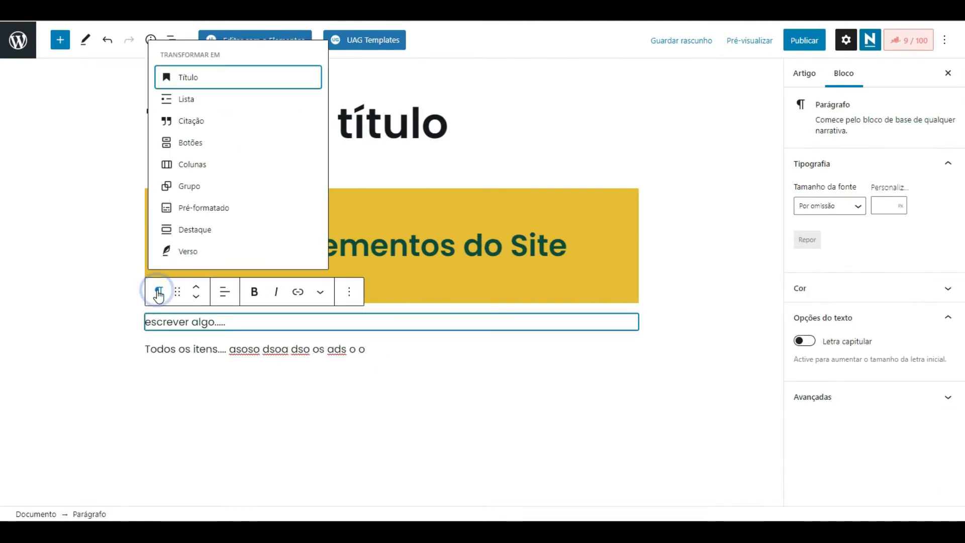
left_click(194, 99)
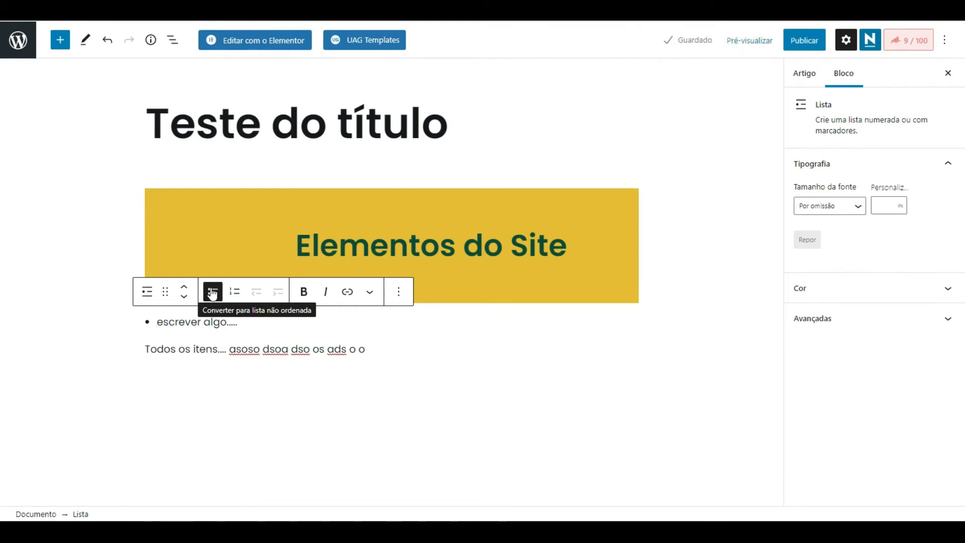
left_click(236, 294)
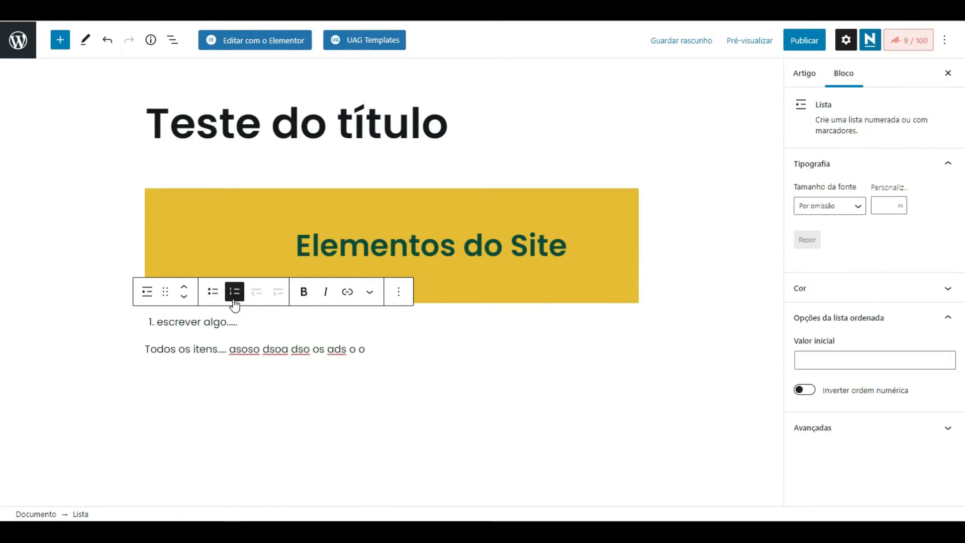
Add a second item reading "Escrever uma segunda coisa" to the numbered list.
left_click(247, 325)
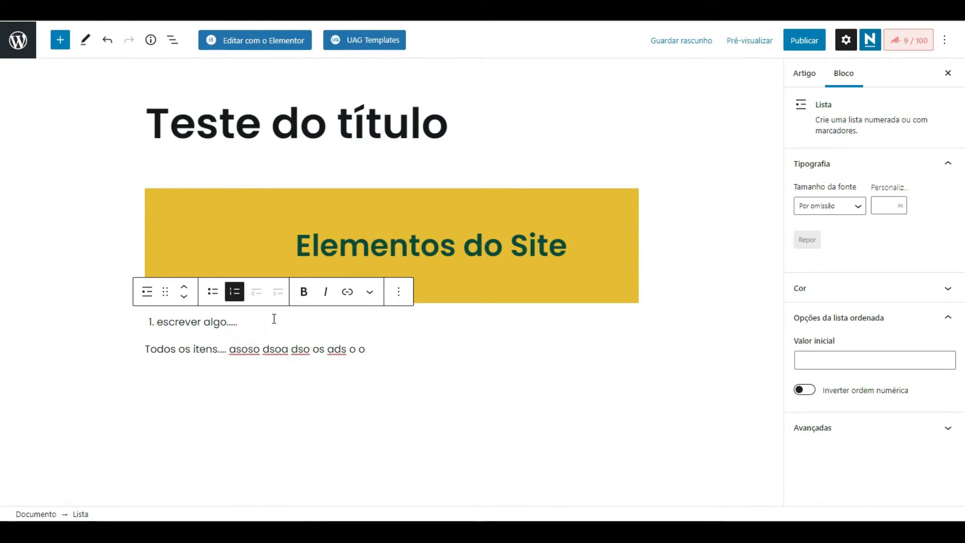
key("Return")
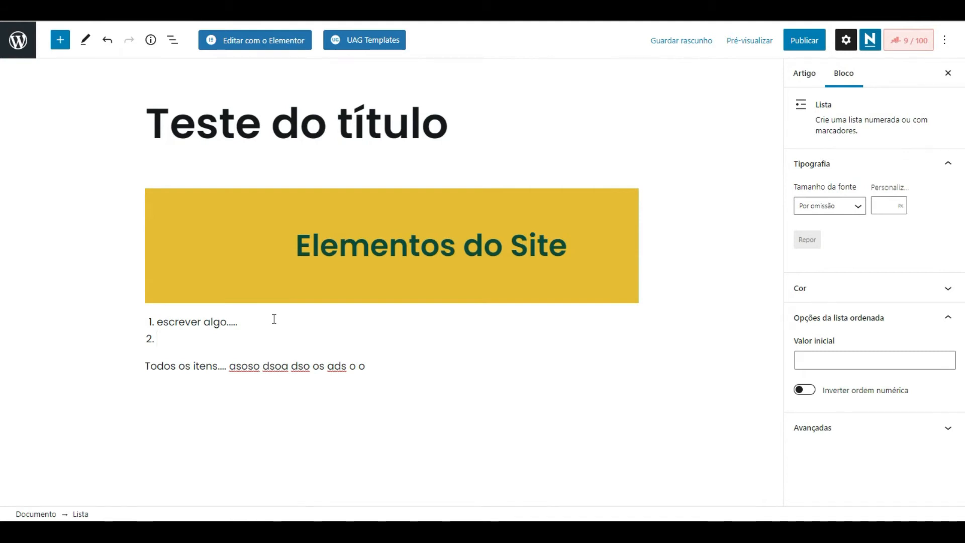
type("Escrever uma seg")
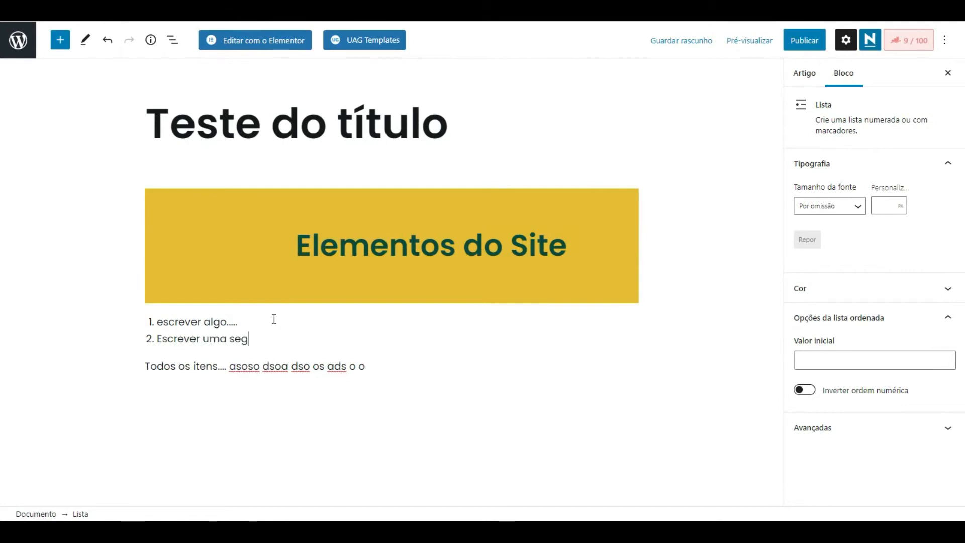
type(" coisa")
Make the word "segunda" bold in the second list item.
double_click(301, 339)
double_click(250, 338)
left_click(304, 291)
left_click(329, 333)
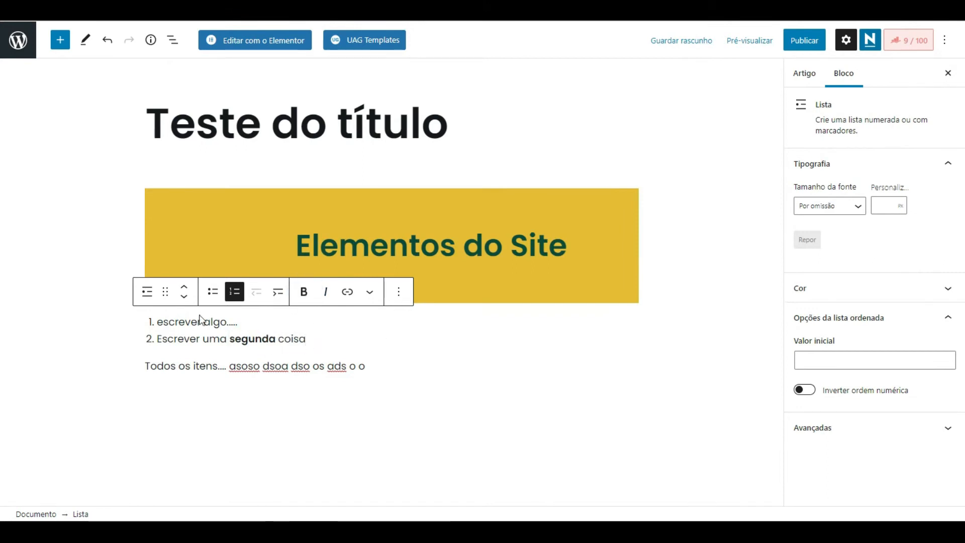
Transform the numbered list below the "Elementos do Site" heading into paragraph blocks (Parágrafo).
left_click(221, 323)
left_click(174, 322)
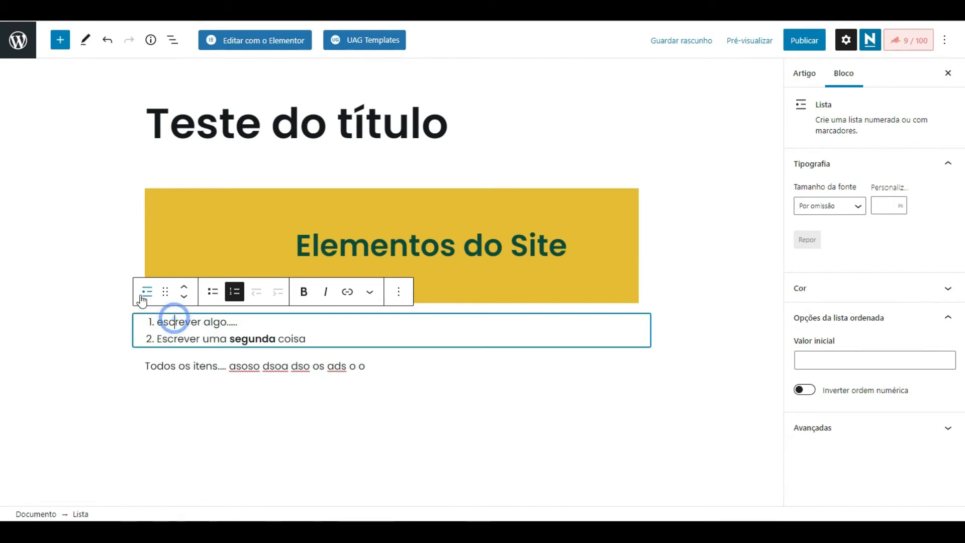
left_click(145, 294)
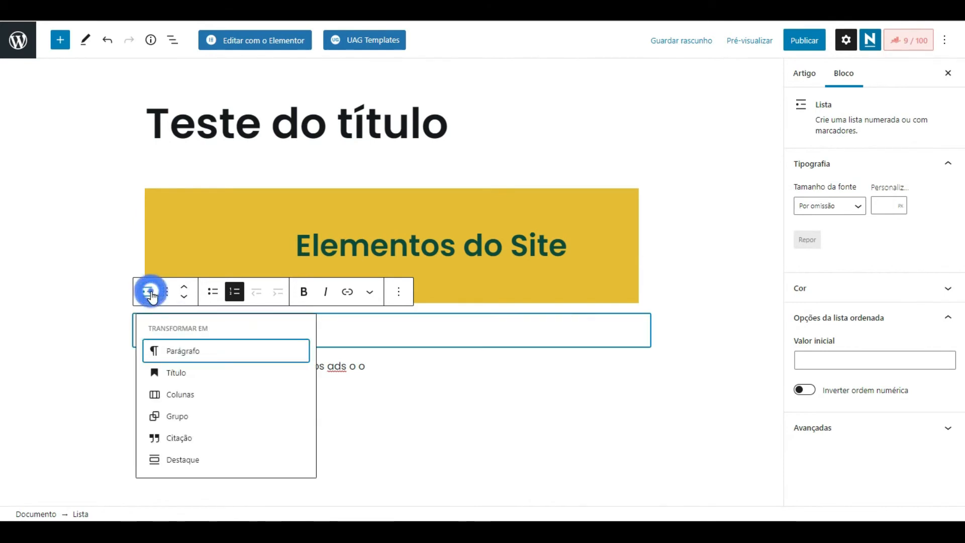
left_click(189, 351)
double_click(255, 351)
left_click(347, 354)
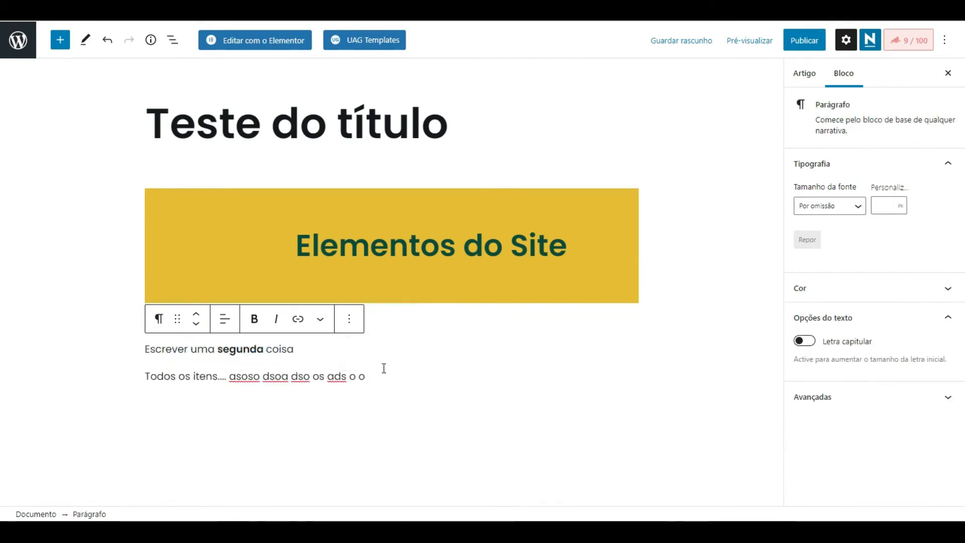
left_click(425, 319)
left_click(269, 331)
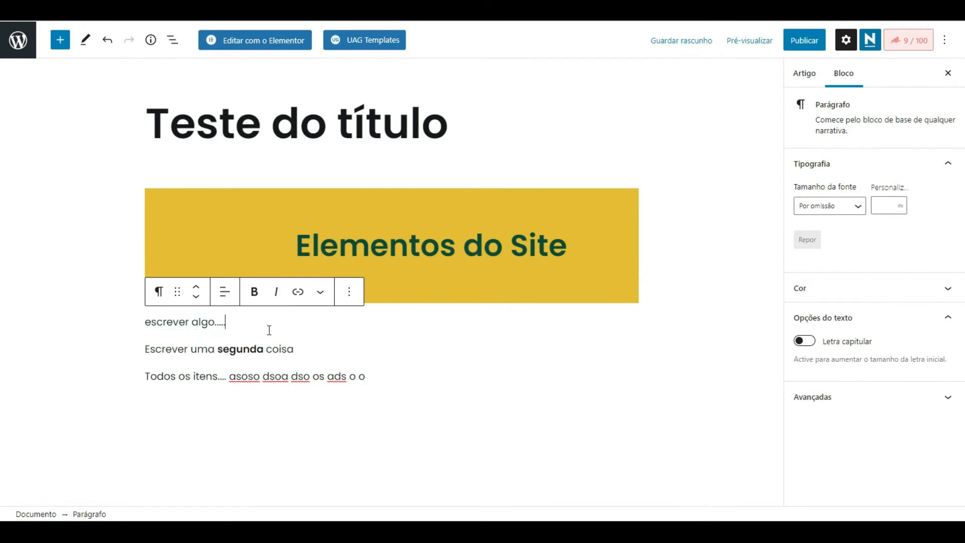
left_click(384, 378)
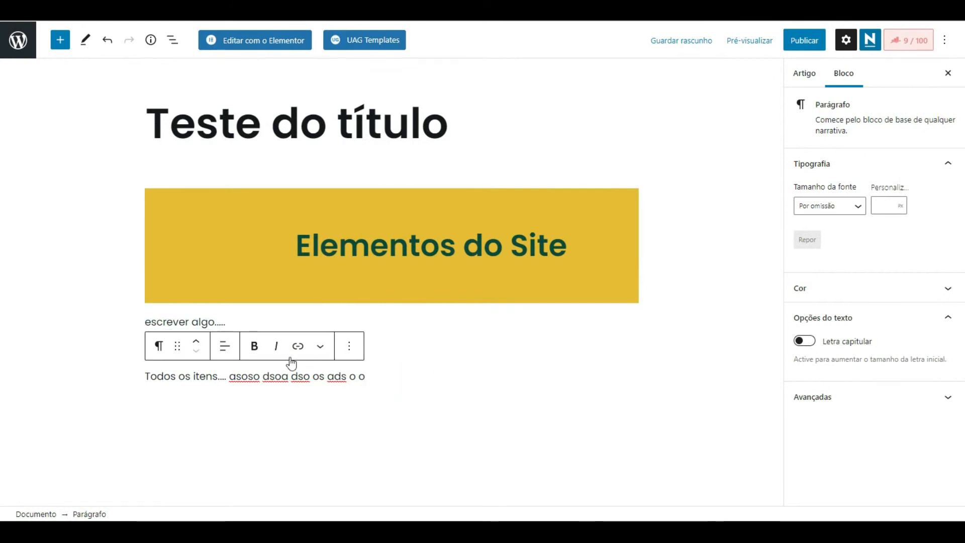
Try the "/" block chooser in a new empty block below the "Todos os itens" paragraph and remove that block.
left_click(402, 377)
key("Return")
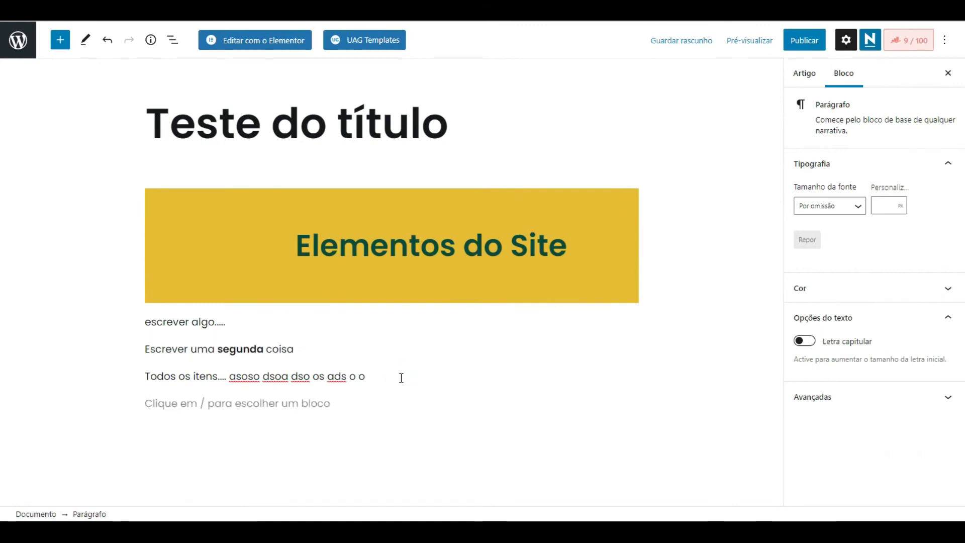
left_click(298, 402)
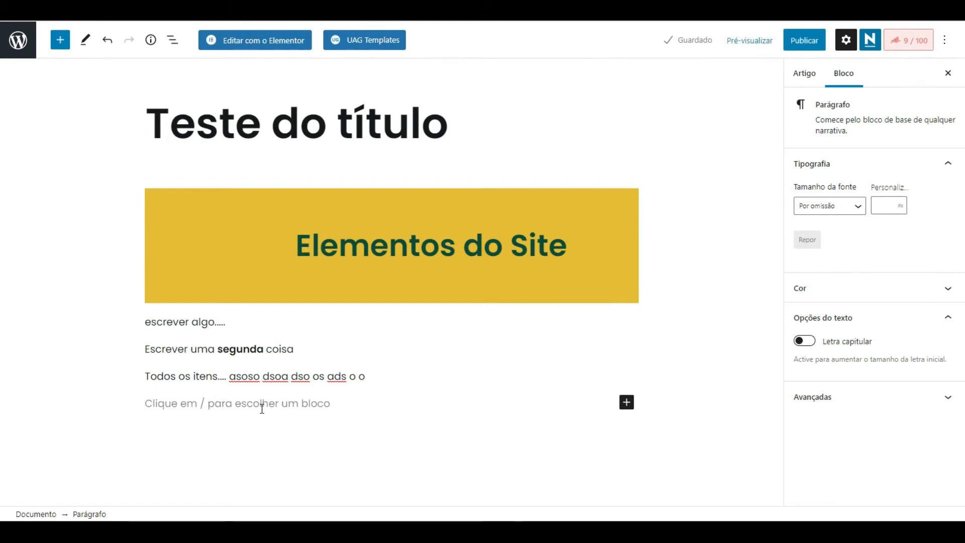
type("/")
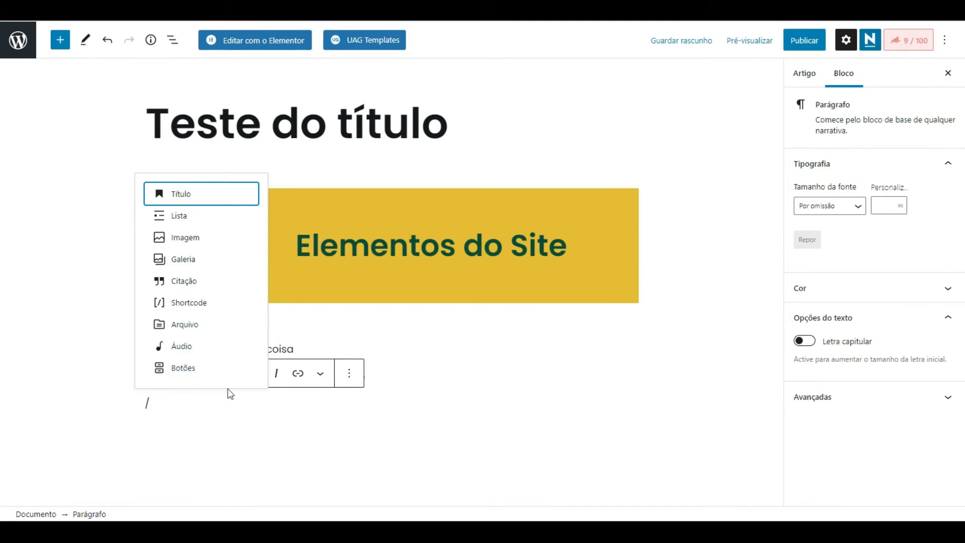
left_click(304, 402)
key("BackSpace")
key("BackSpace")
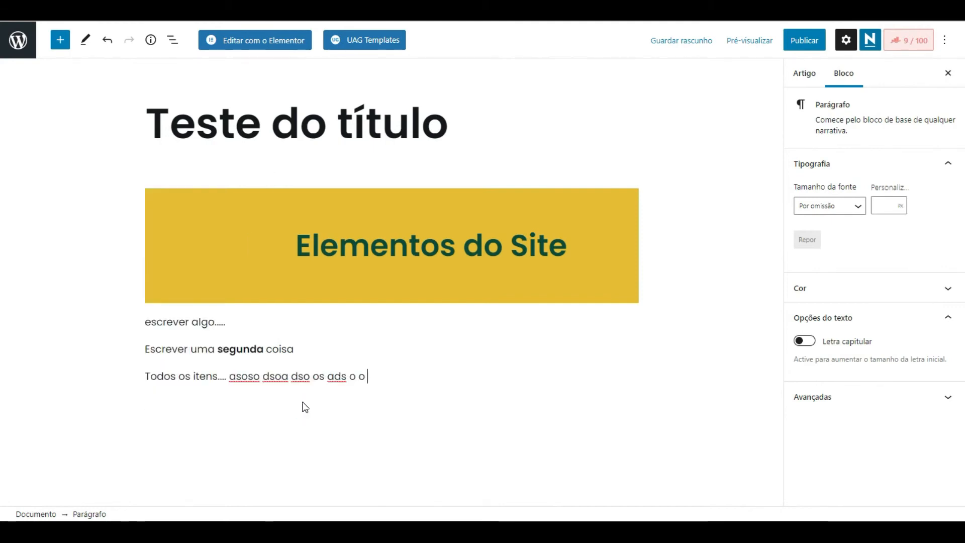
Add an empty block below the "Todos os itens" paragraph and open the full block library from it.
left_click(303, 403)
left_click(371, 377)
key("Return")
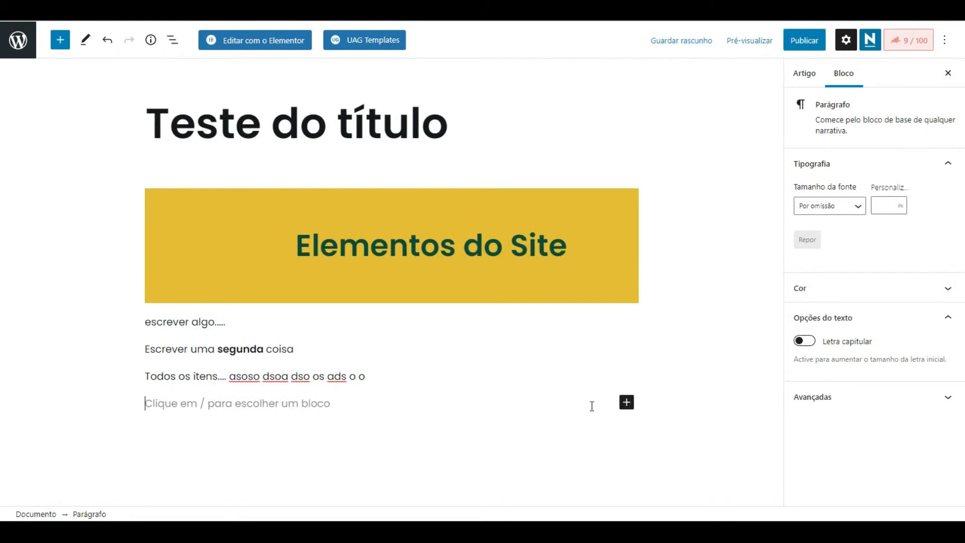
left_click(626, 405)
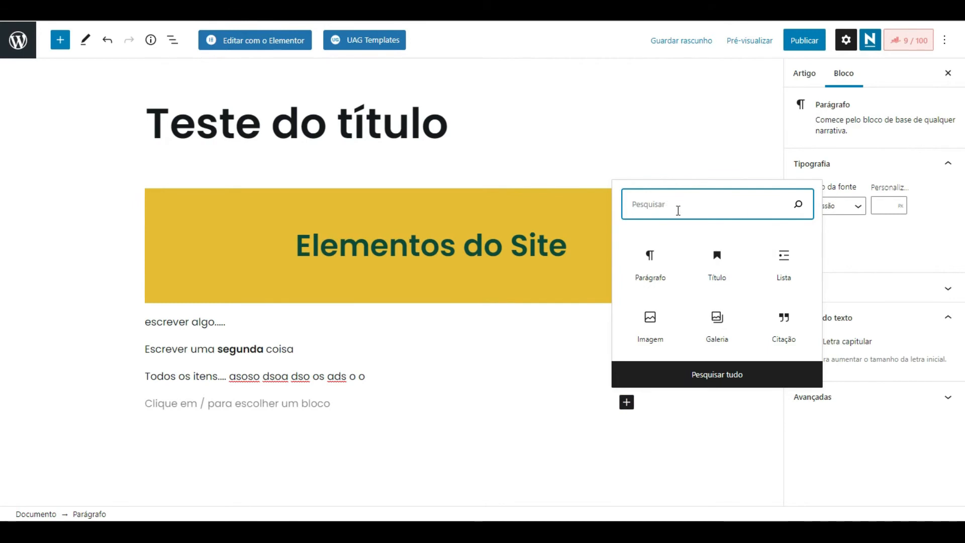
left_click(717, 378)
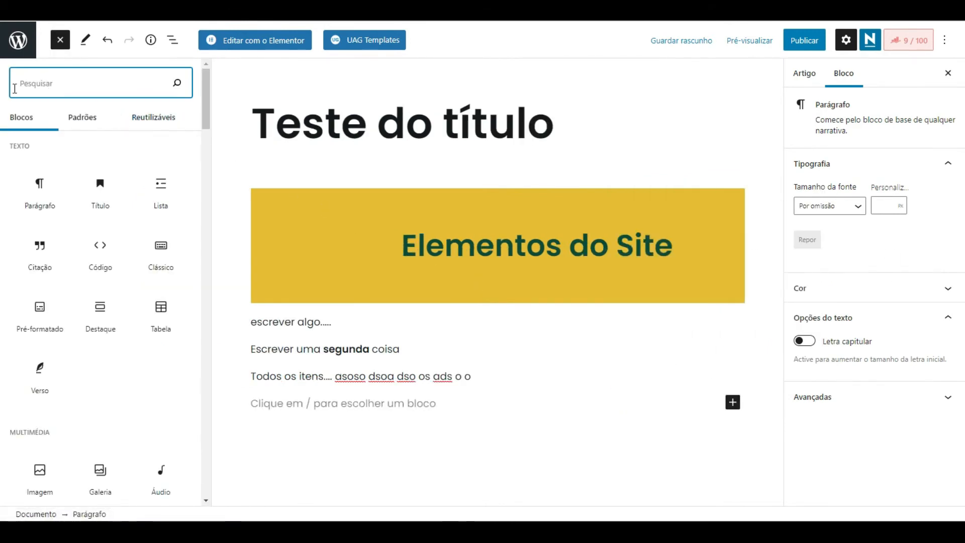
Look through the block library's categories, including embeds, Ultimate Addons Blocks, design and text blocks, and close the library.
left_click_drag(208, 103, 205, 301)
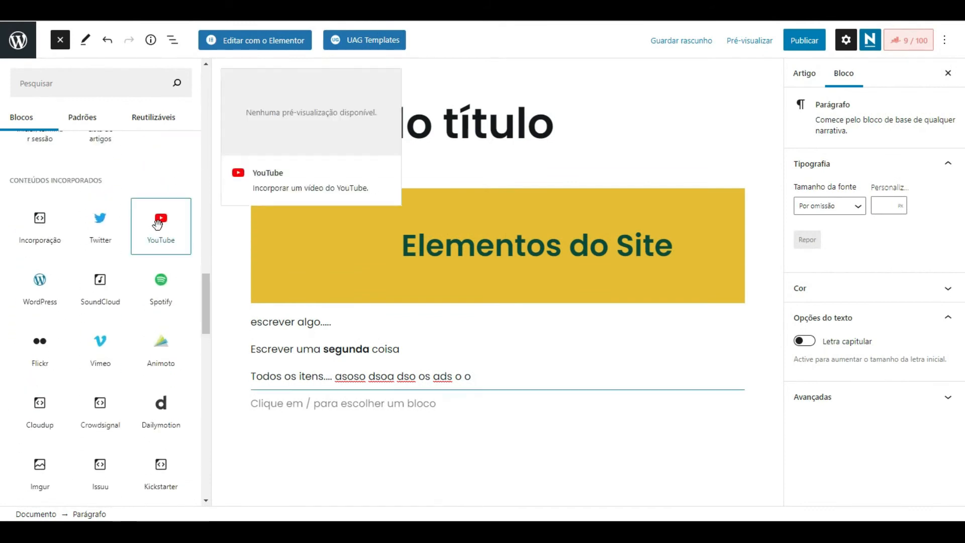
left_click_drag(206, 292, 206, 407)
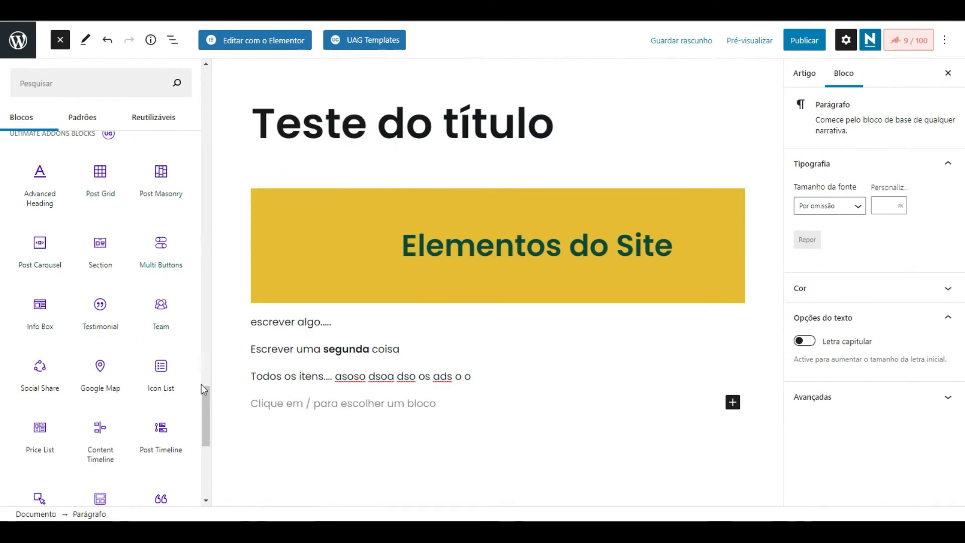
left_click_drag(203, 402, 192, 385)
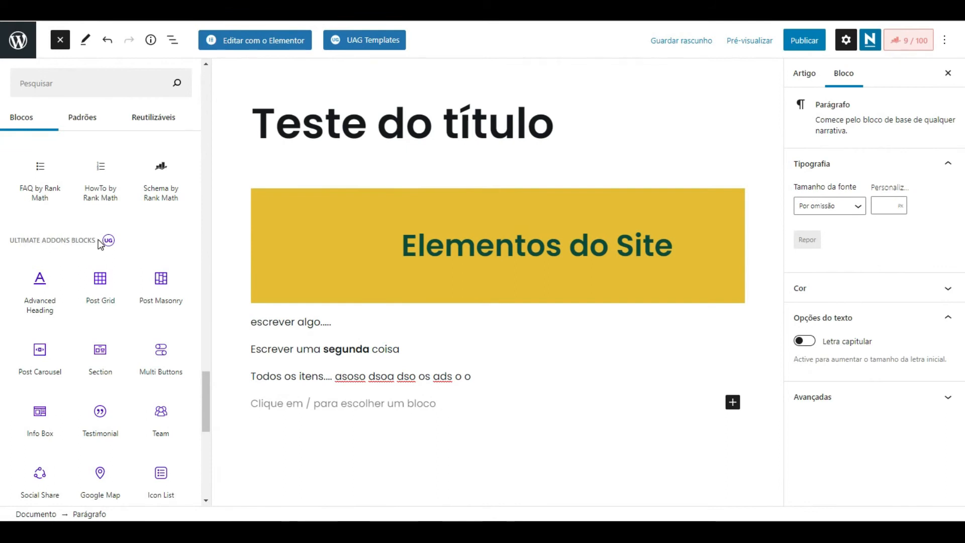
left_click_drag(203, 393, 206, 181)
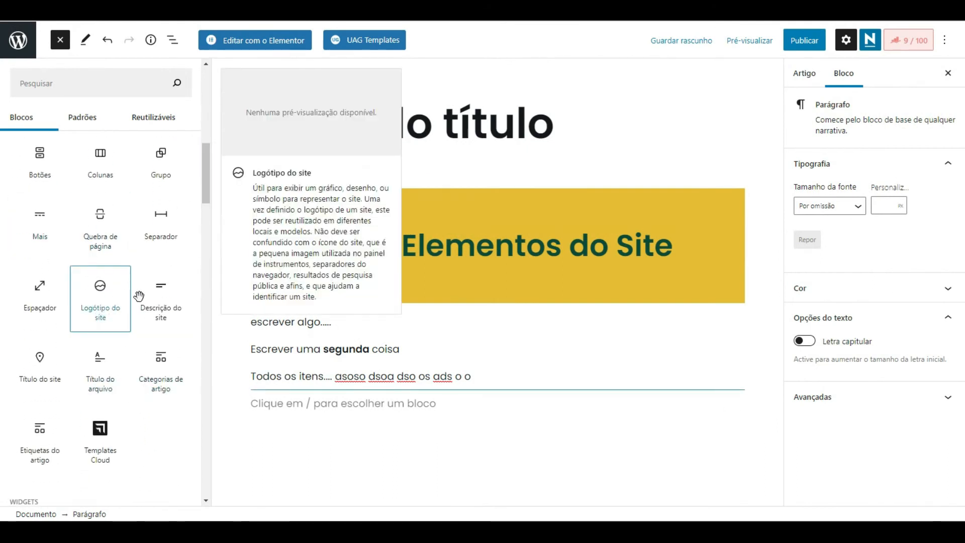
left_click_drag(204, 188, 199, 99)
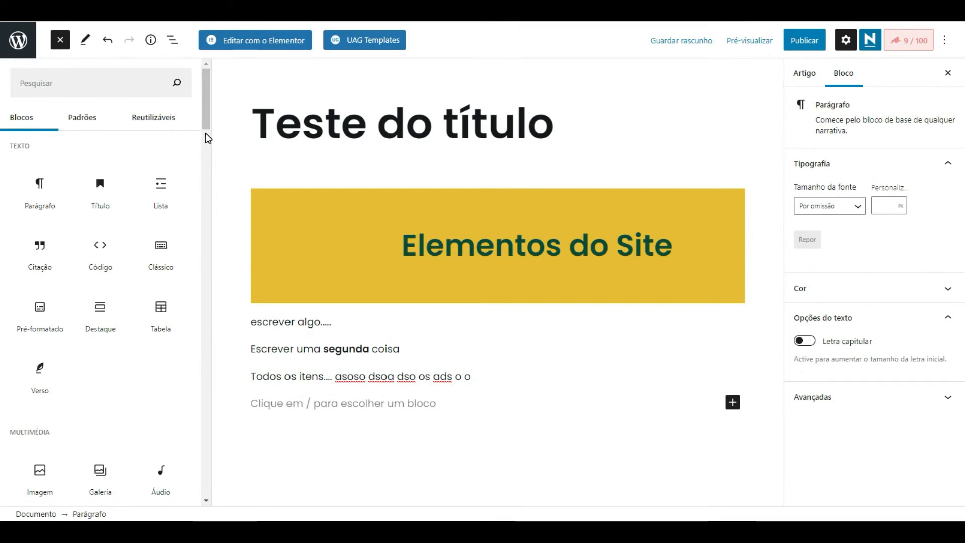
left_click(207, 119)
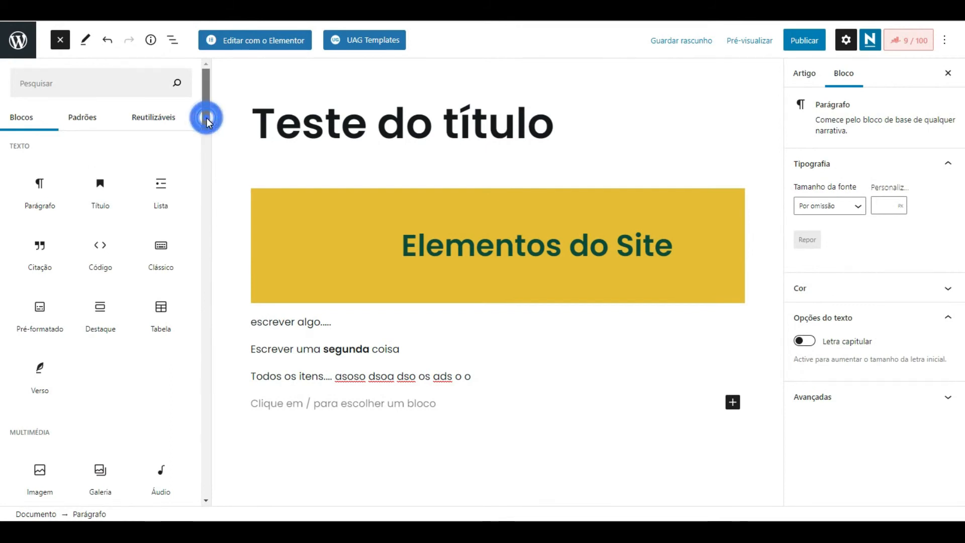
mouse_move(95, 191)
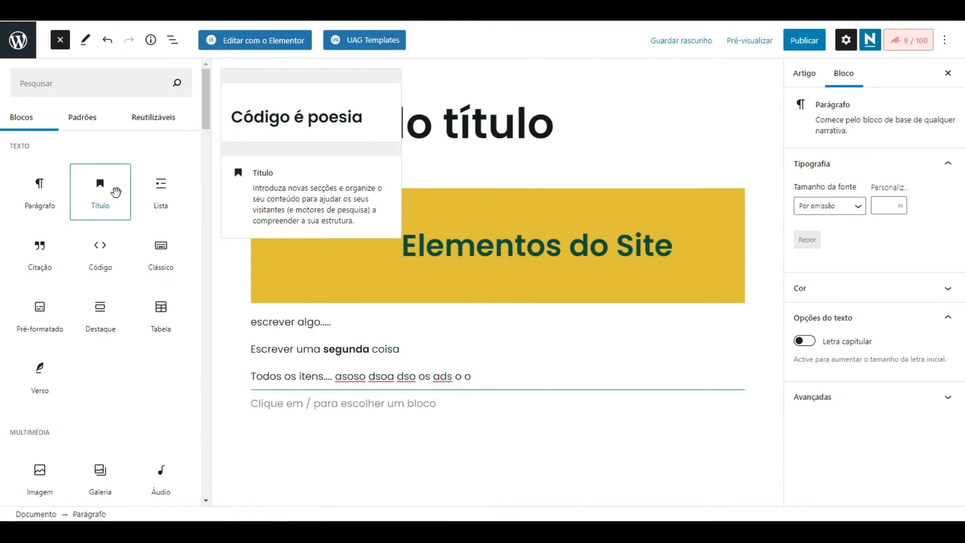
left_click(454, 401)
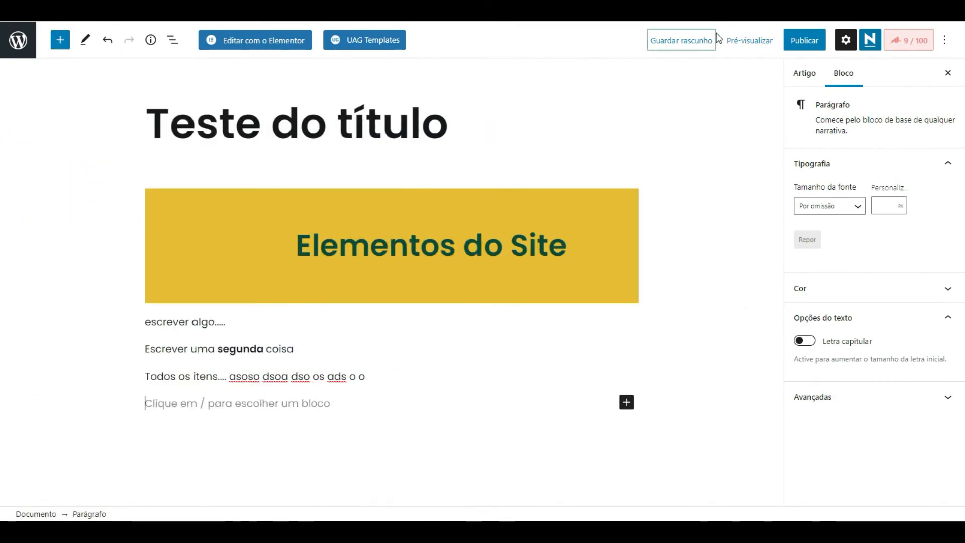
Review the post's preview options and preview it in a new tab.
left_click(748, 45)
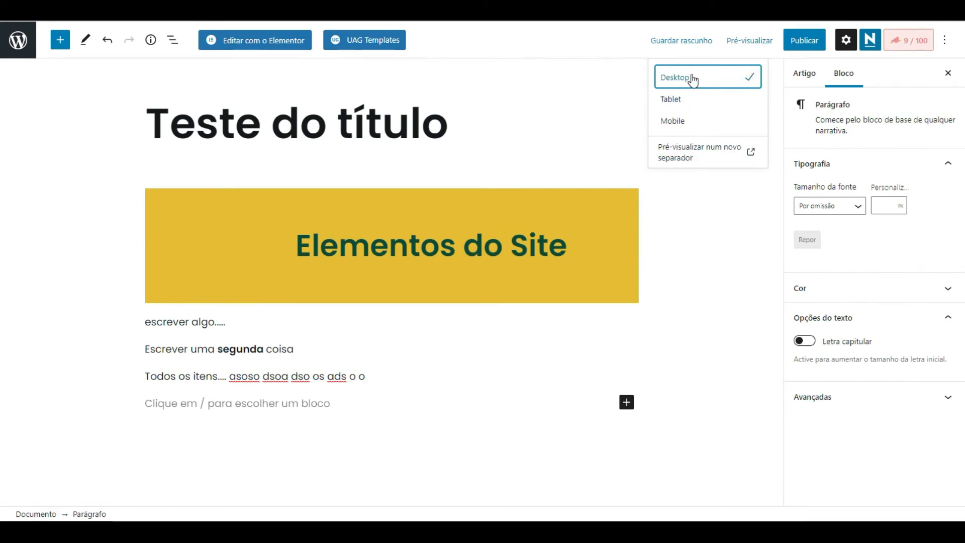
left_click(690, 153)
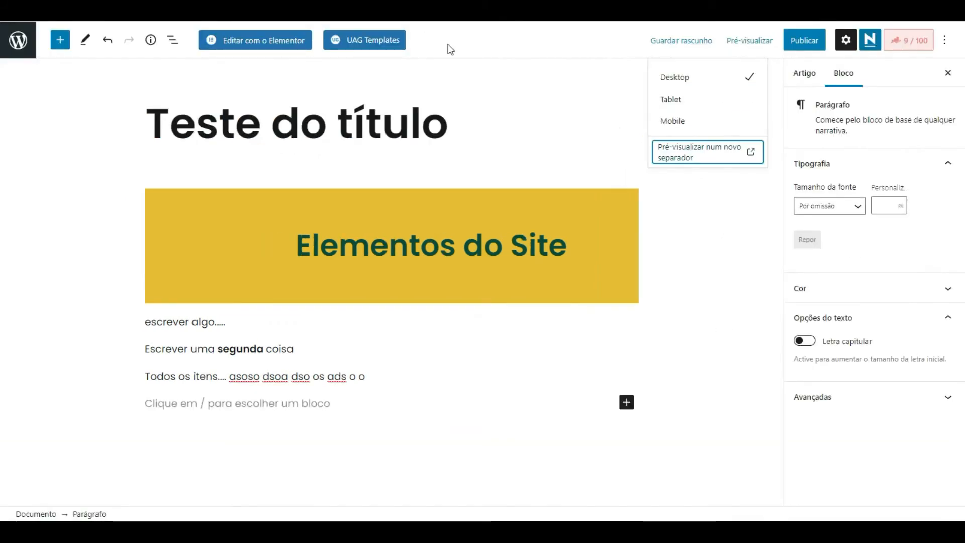
left_click(577, 140)
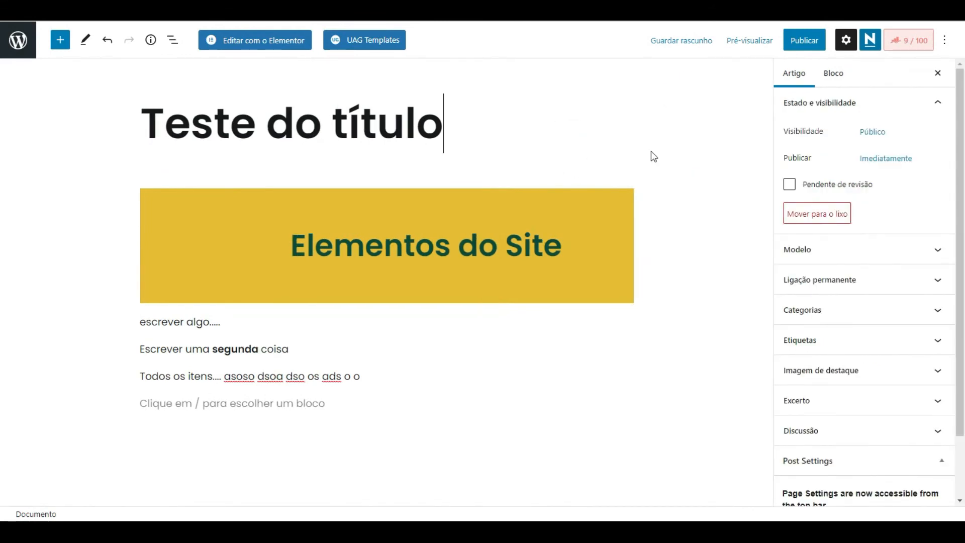
Compare the post-level settings with the block settings of the paragraphs and the "Elementos do Site" heading.
left_click(795, 75)
left_click(833, 74)
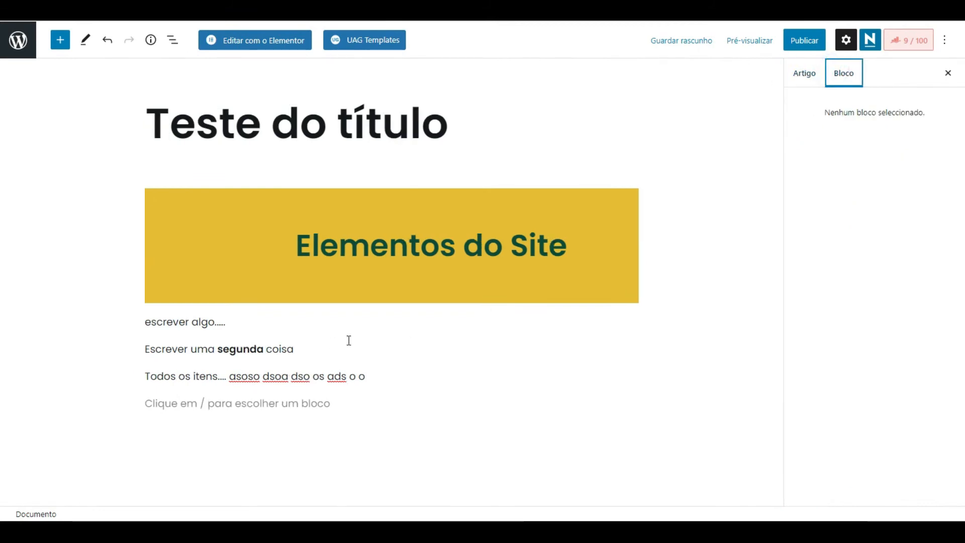
left_click(285, 348)
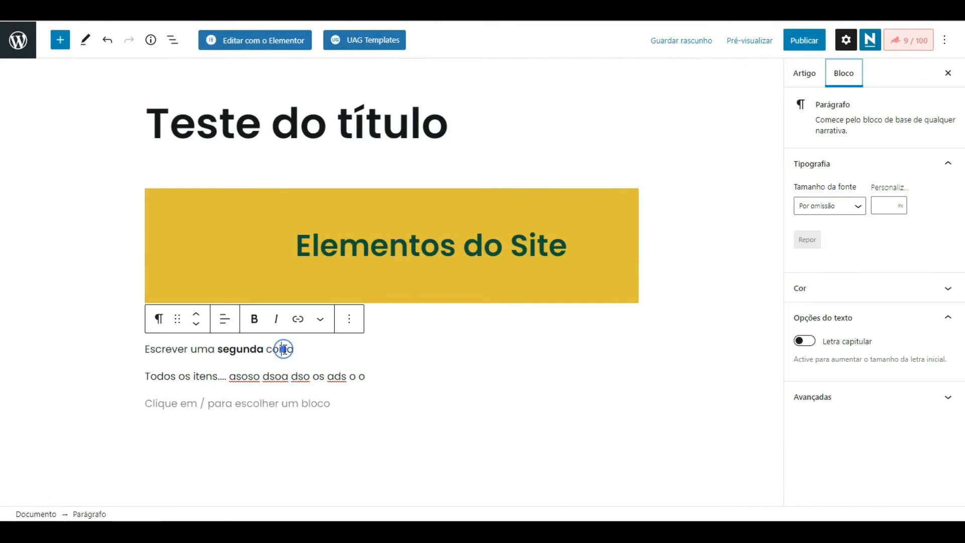
left_click(309, 375)
left_click(330, 264)
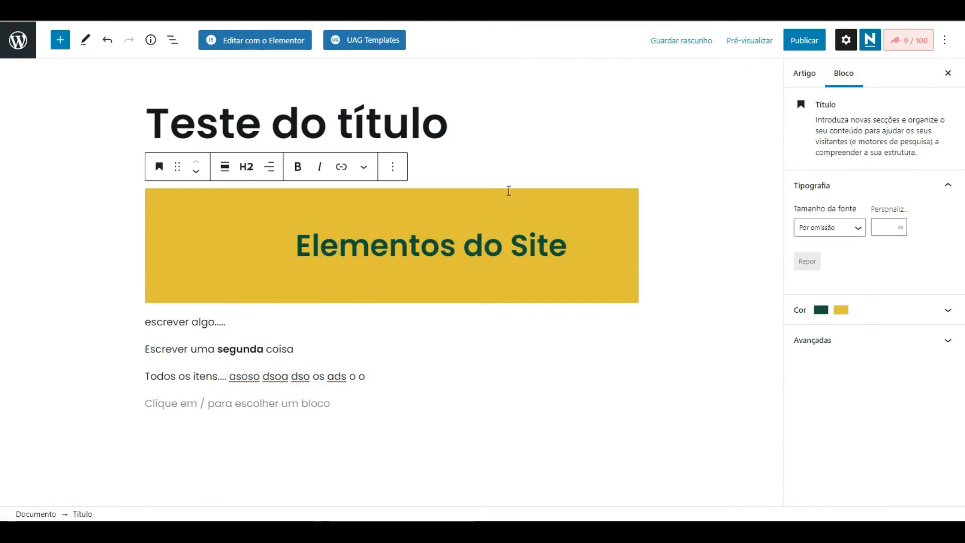
Examine the post's visibility options and its publication date and time settings without changing them.
left_click(800, 75)
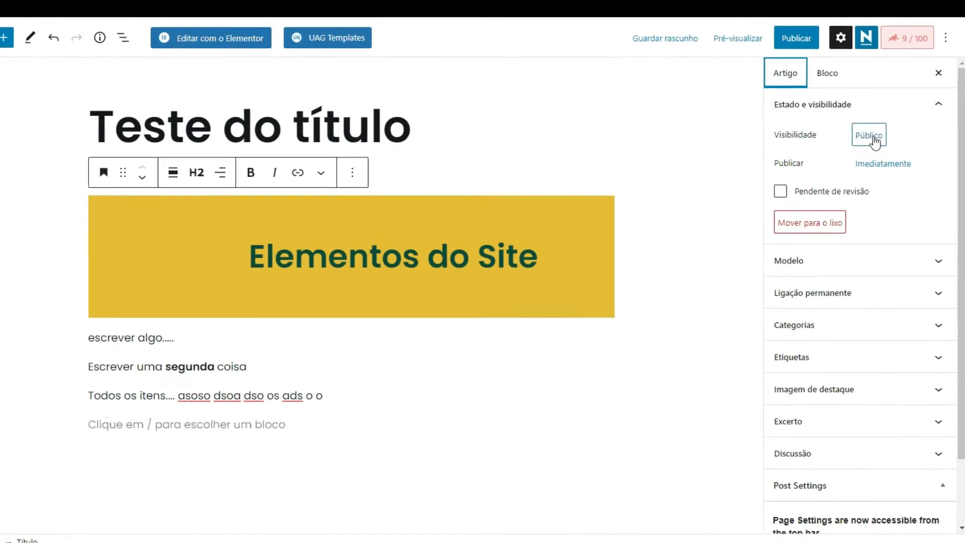
left_click(874, 140)
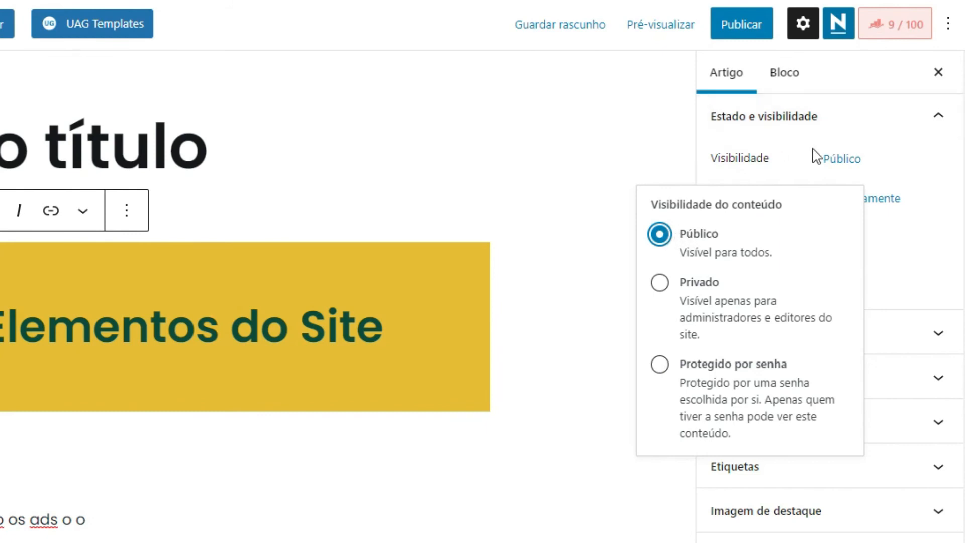
left_click(914, 160)
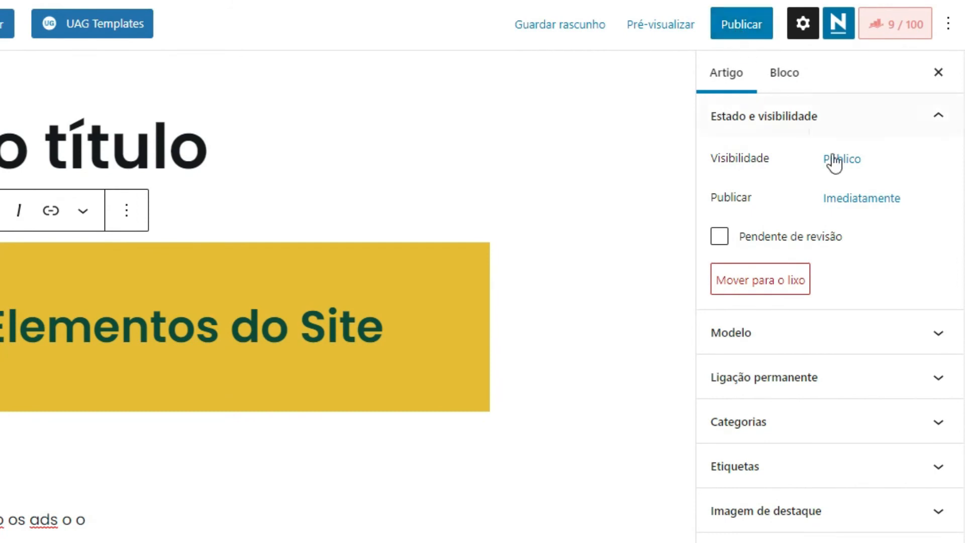
left_click(849, 199)
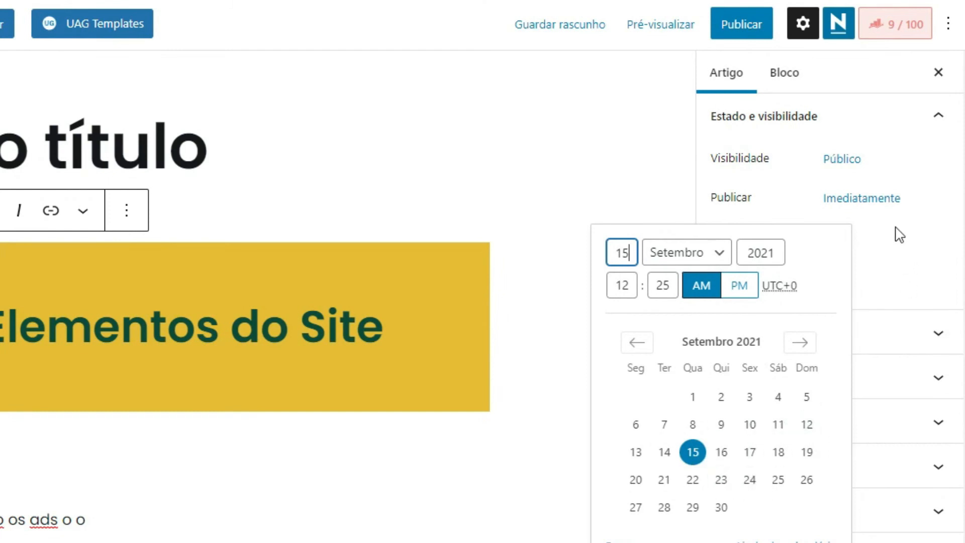
left_click(909, 216)
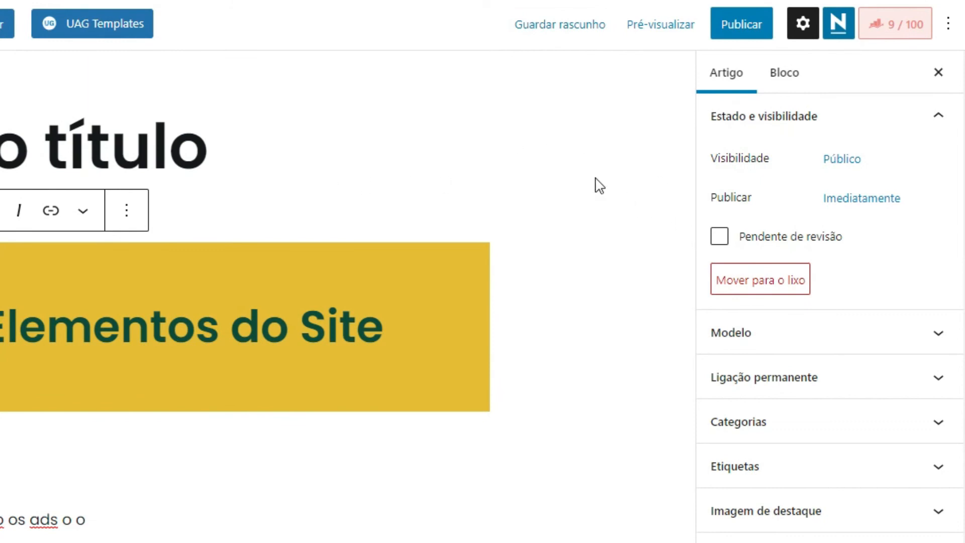
Examine the category options available for the post without changing the assignment.
scroll(886, 243, "down", 2)
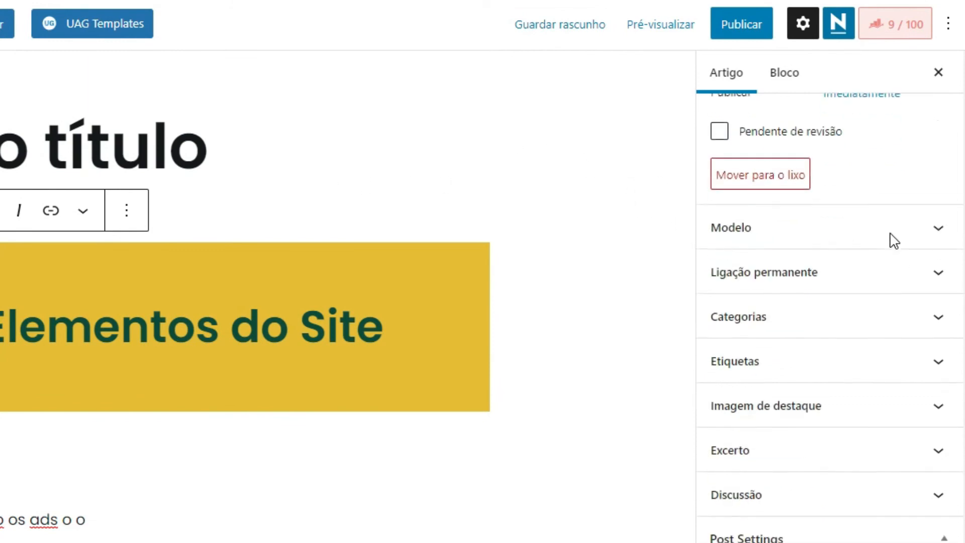
left_click(810, 319)
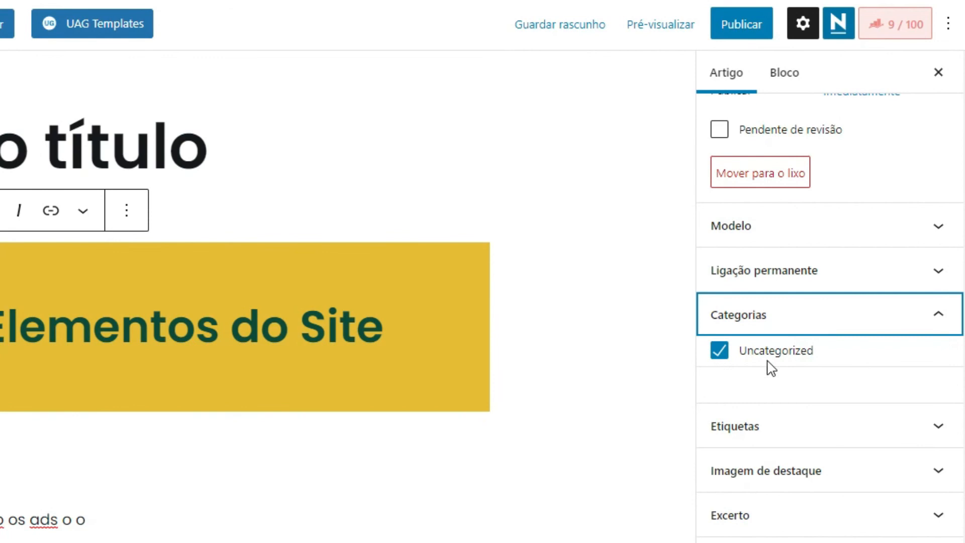
left_click(804, 312)
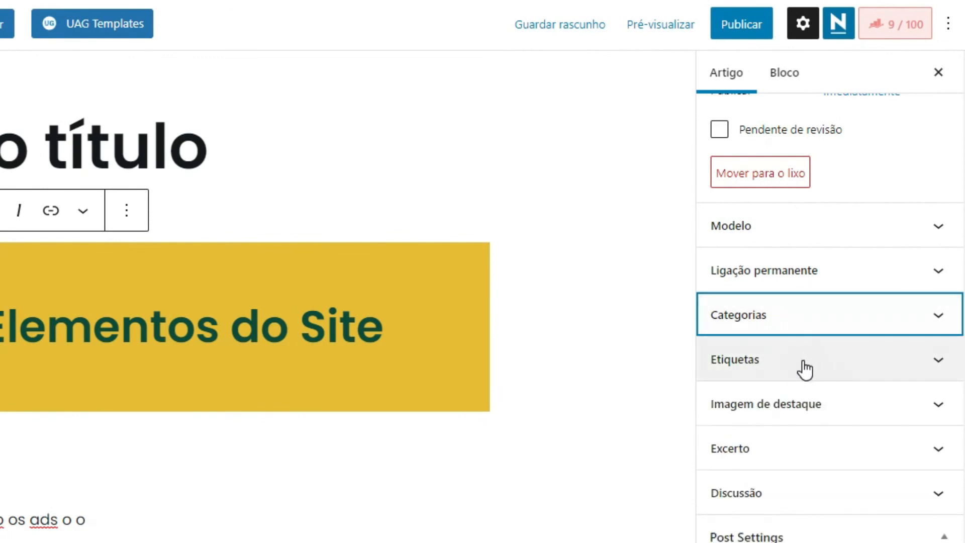
Examine the post's optional excerpt field in relation to the title, and review the discussion options for comments and pingbacks.
left_click(820, 453)
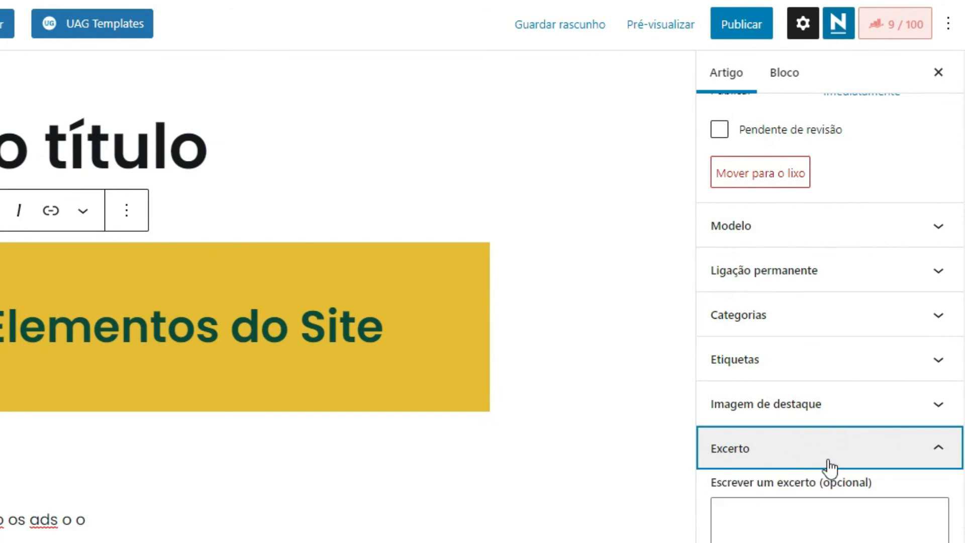
scroll(827, 460, "down", 3)
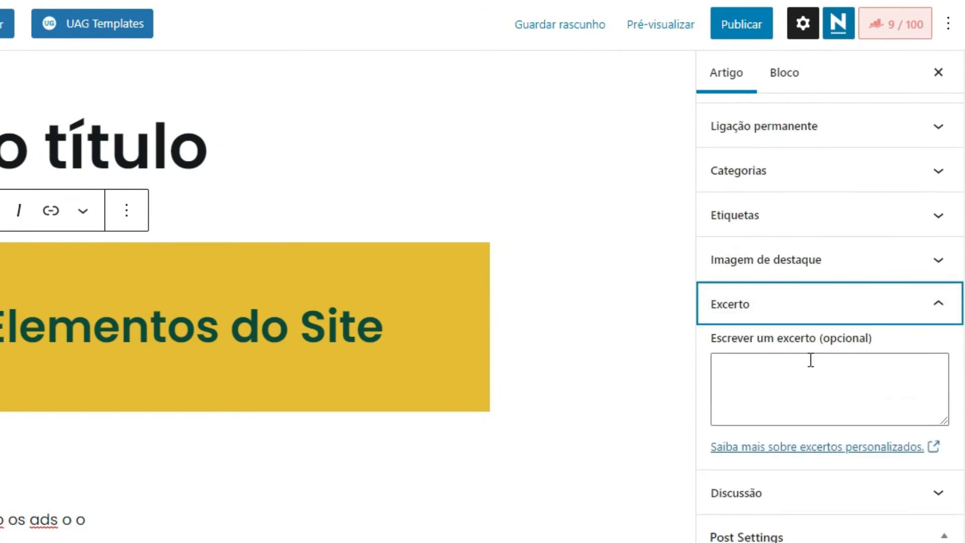
left_click(754, 368)
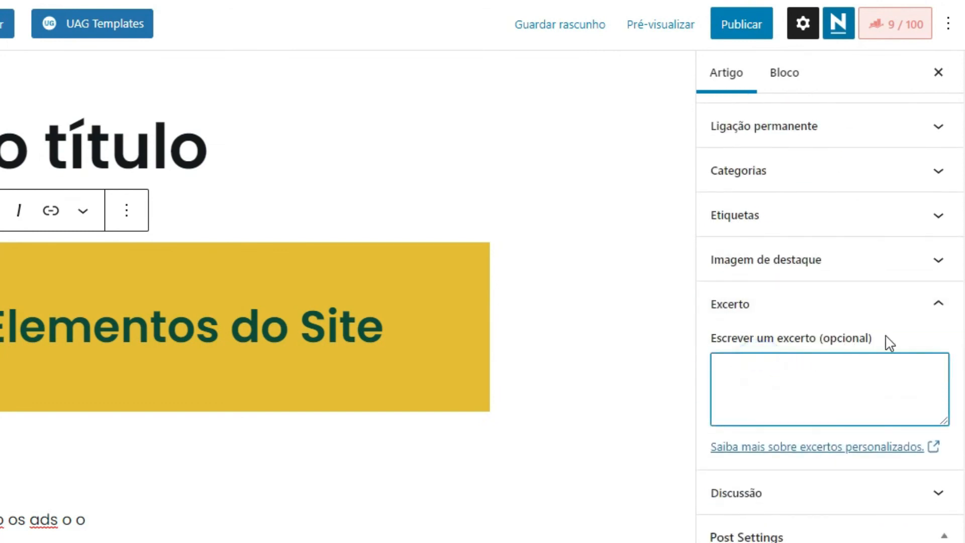
left_click_drag(891, 336, 729, 342)
left_click(756, 385)
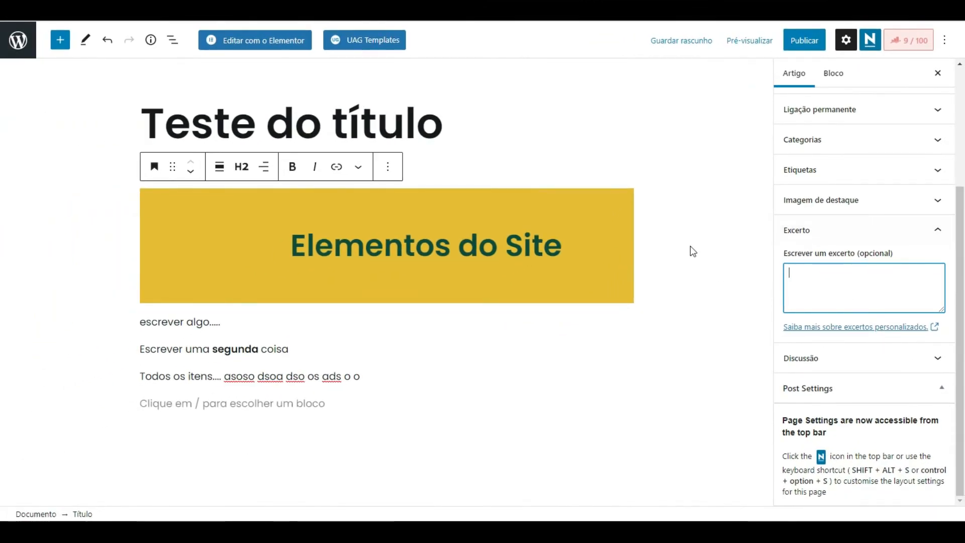
left_click_drag(147, 120, 466, 106)
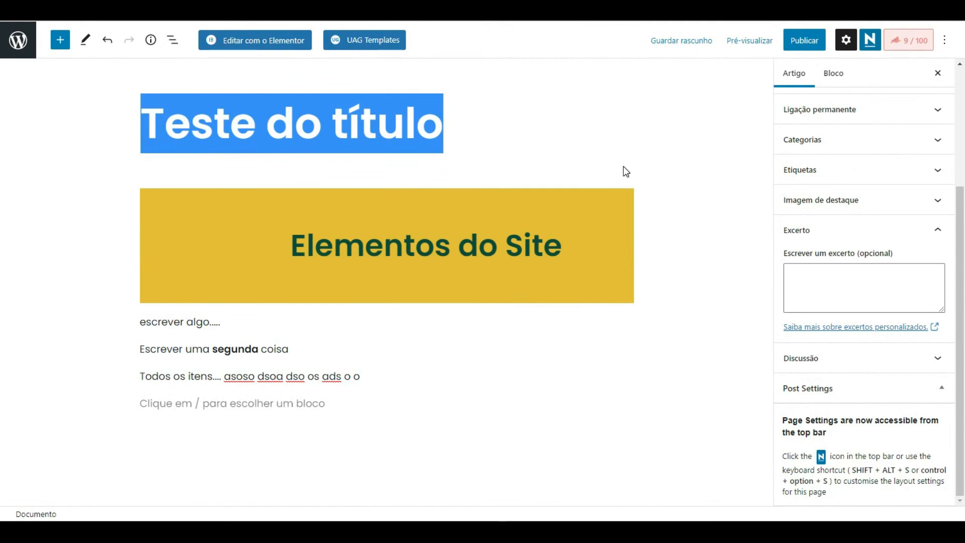
left_click(864, 231)
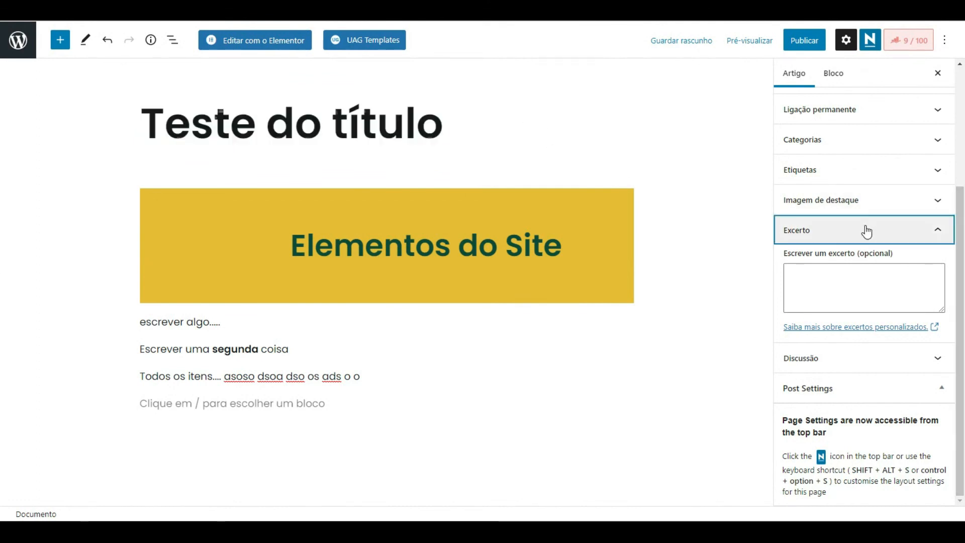
left_click(849, 360)
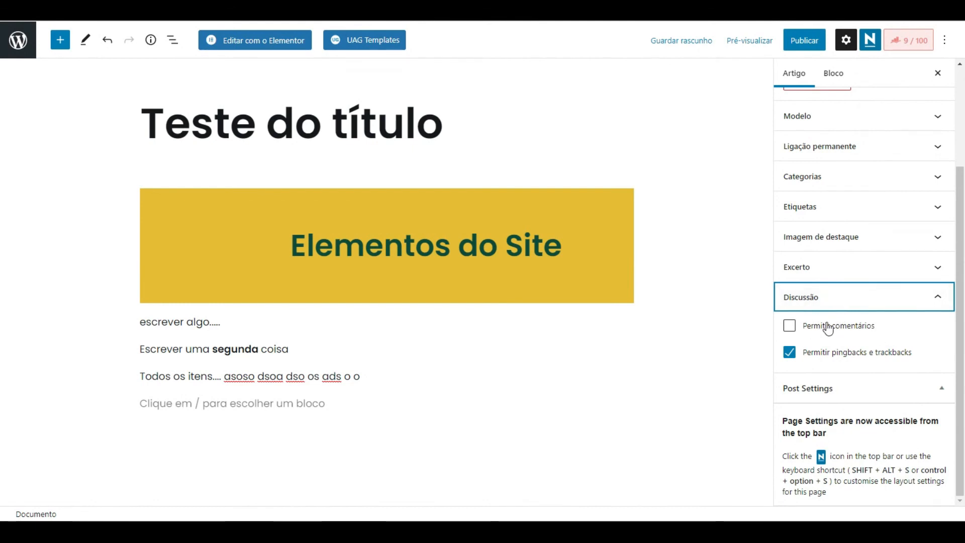
left_click(856, 299)
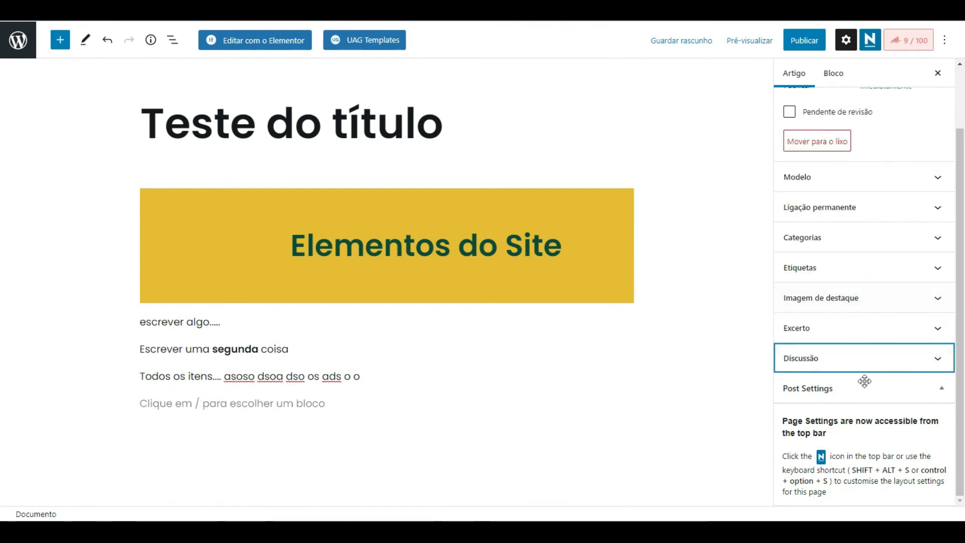
Review the post's featured image setting alongside its title, and check the permalink settings.
left_click(848, 298)
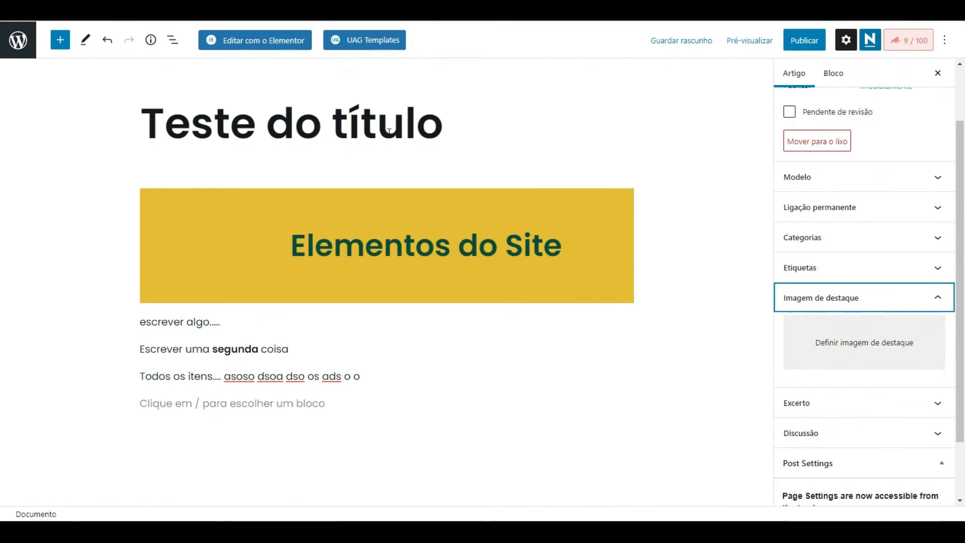
triple_click(211, 133)
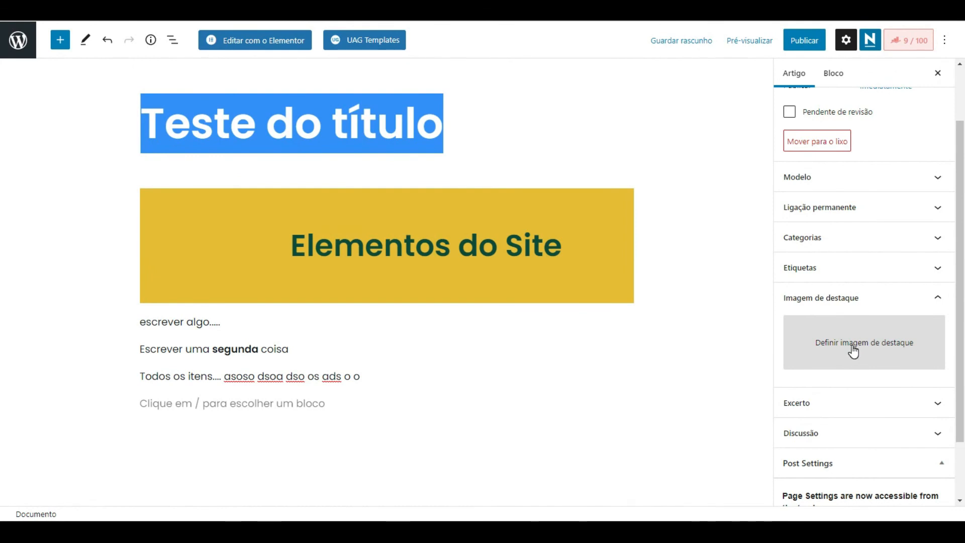
left_click(861, 301)
left_click(860, 281)
left_click(858, 282)
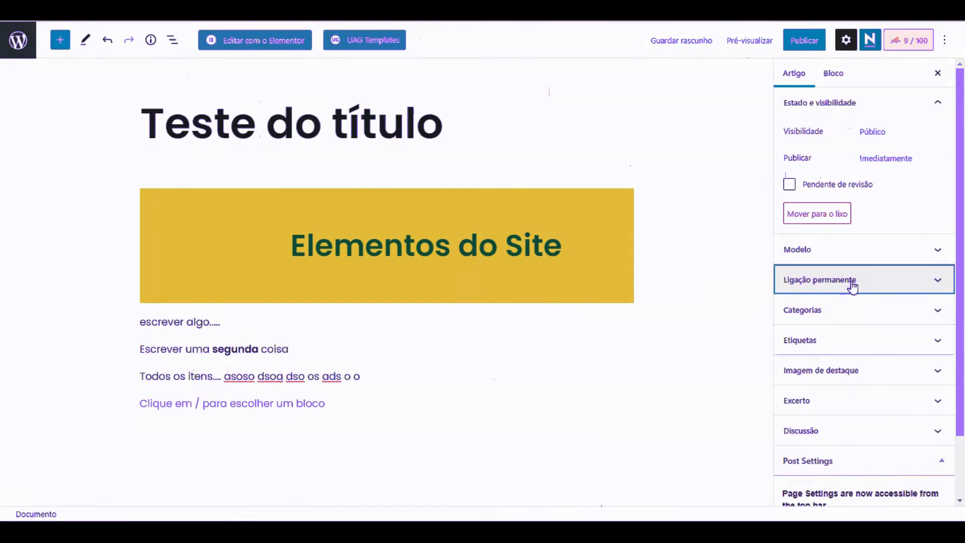